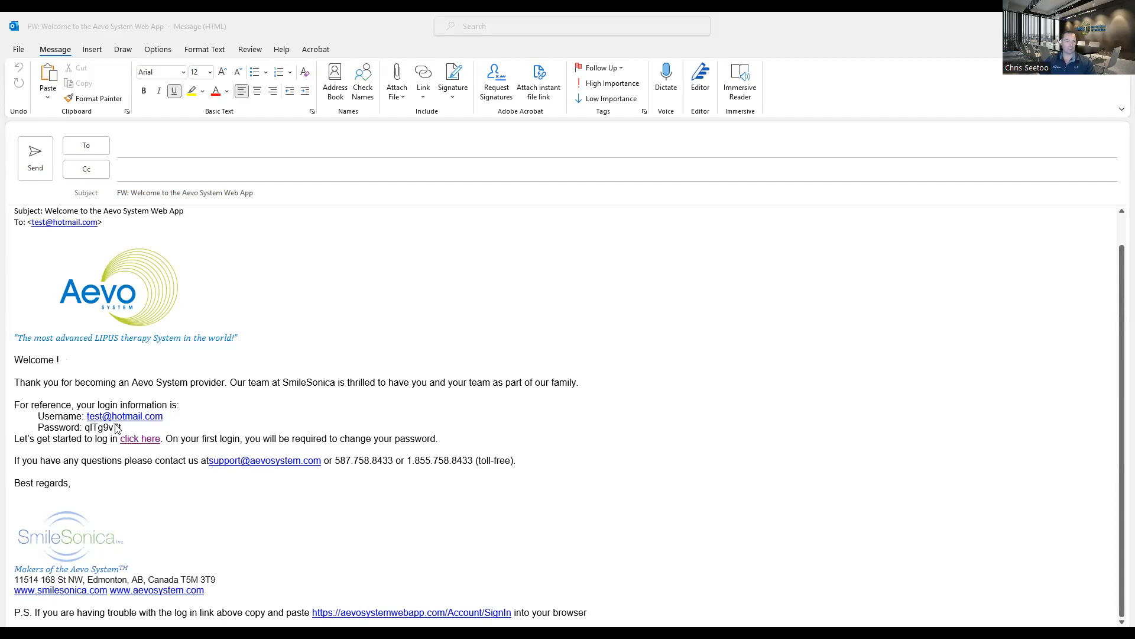
Review the login credentials and the sign-in link in the Aevo System welcome e-mail.
left_click_drag(82, 432, 127, 432)
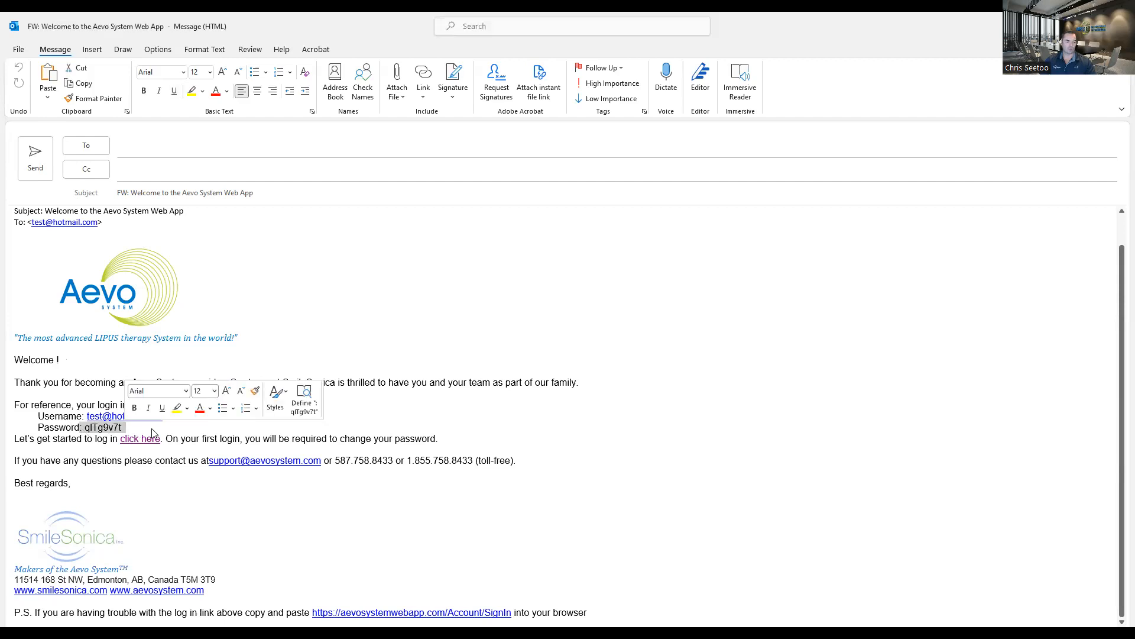
left_click(528, 292)
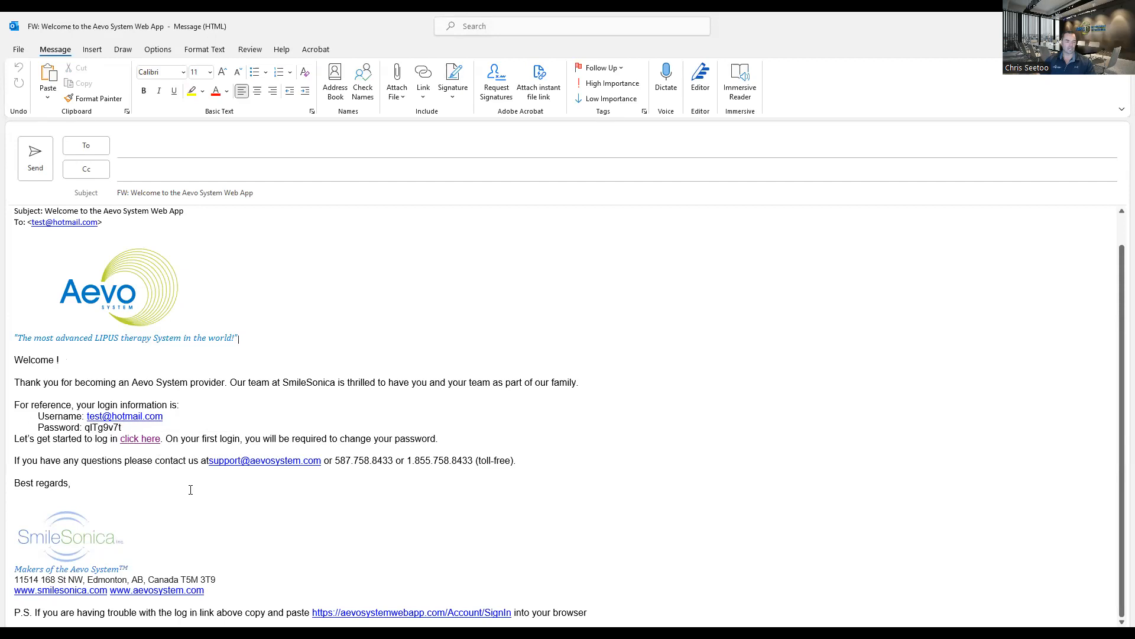
left_click(142, 442, "ctrl")
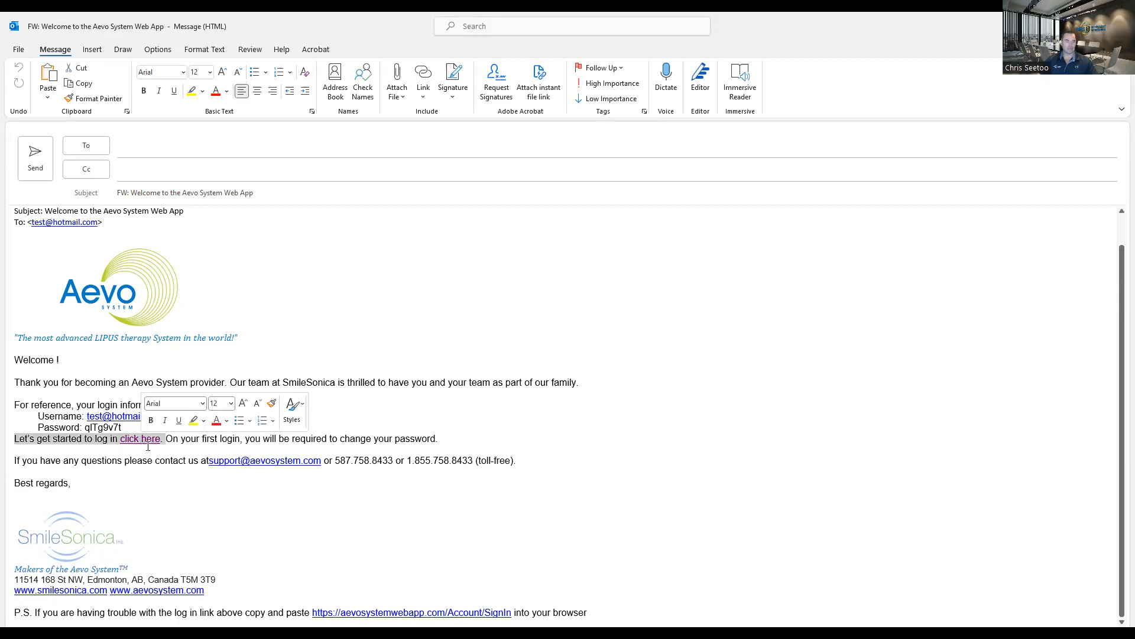
left_click(152, 449)
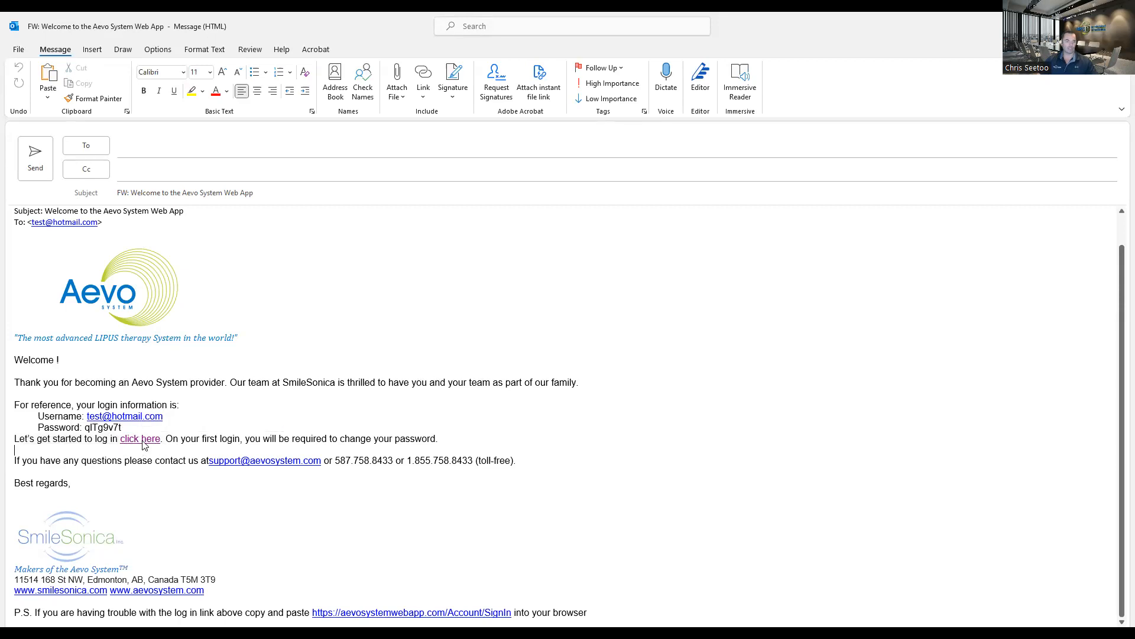
left_click(143, 443, "ctrl")
double_click(144, 442)
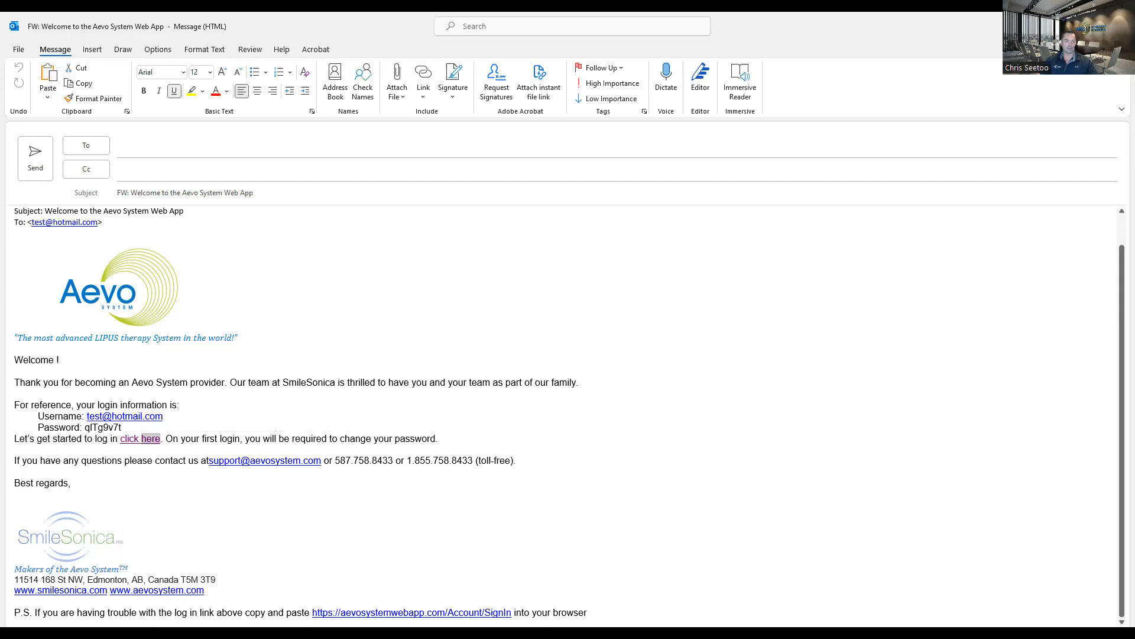
Switch to Chrome and sign in to the Aevo System web app with the prefilled administrator account.
key("alt+Tab")
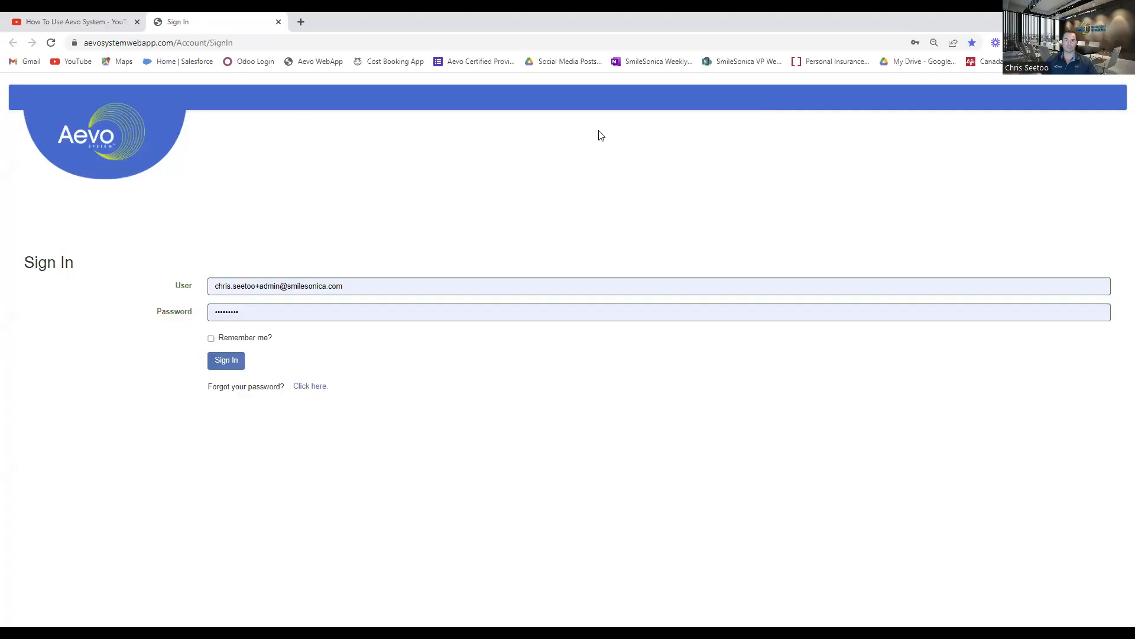
mouse_move(81, 43)
left_mouse_down()
mouse_move(132, 45)
mouse_move(88, 43)
left_mouse_up()
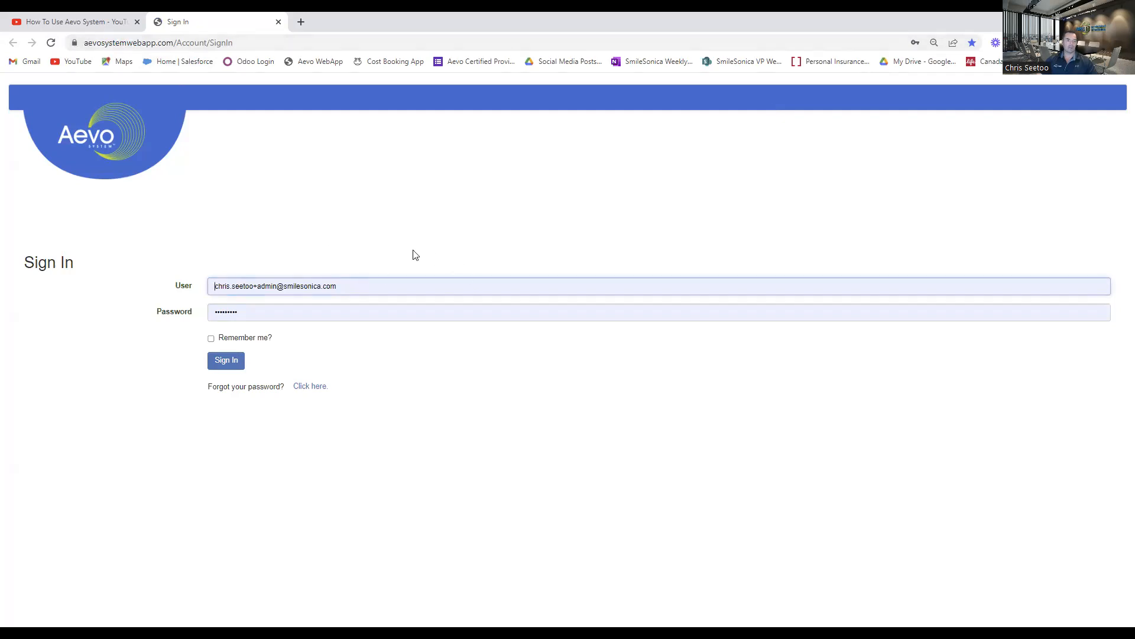
left_click(400, 286)
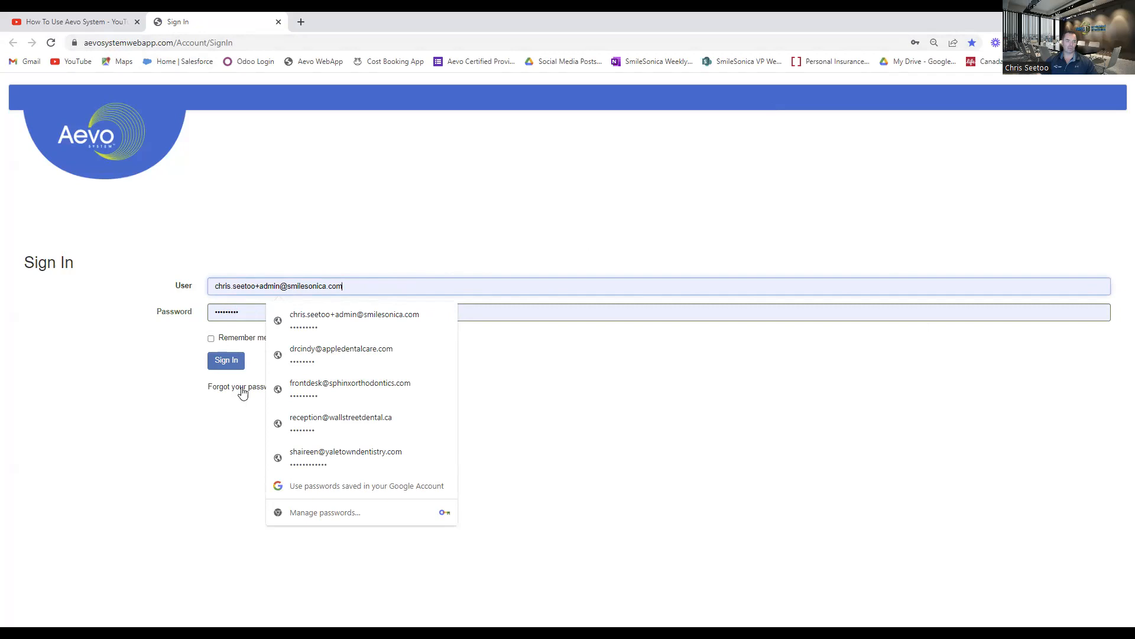
left_click(585, 406)
left_click(225, 368)
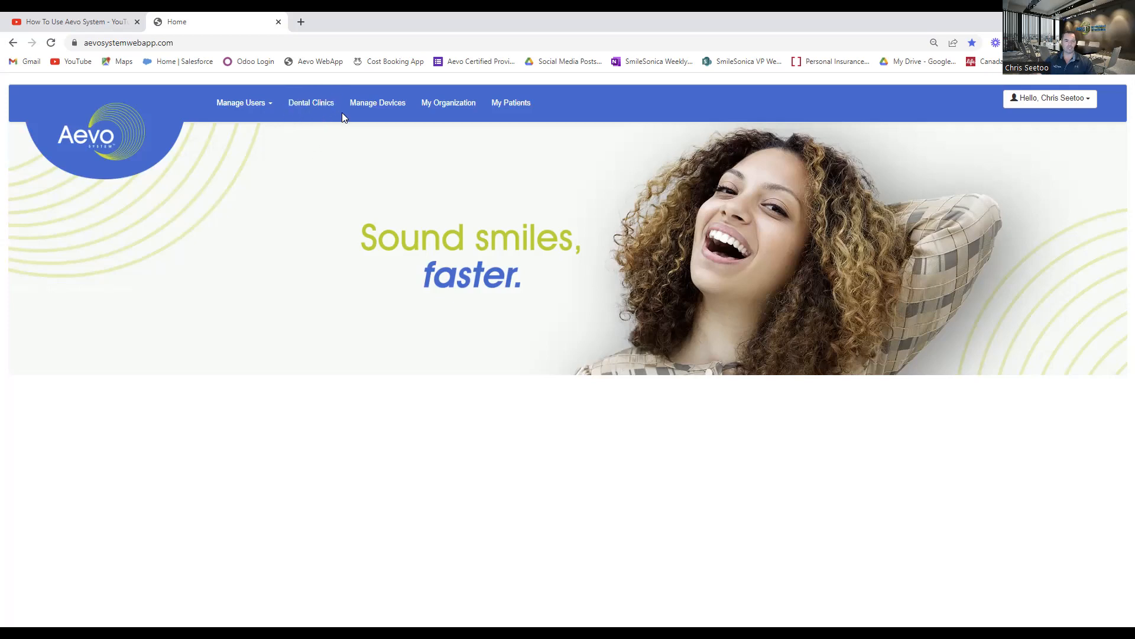
Start a new dental clinic record and enter TEST DENTAL CLINIC as its clinic ID.
left_click(306, 107)
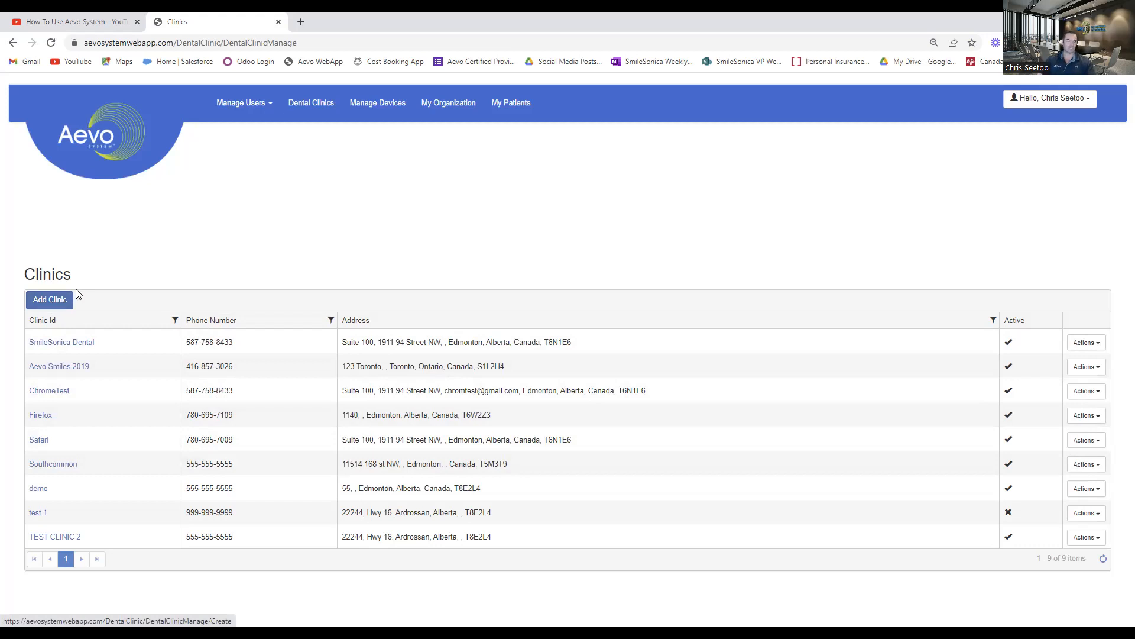
left_click(45, 305)
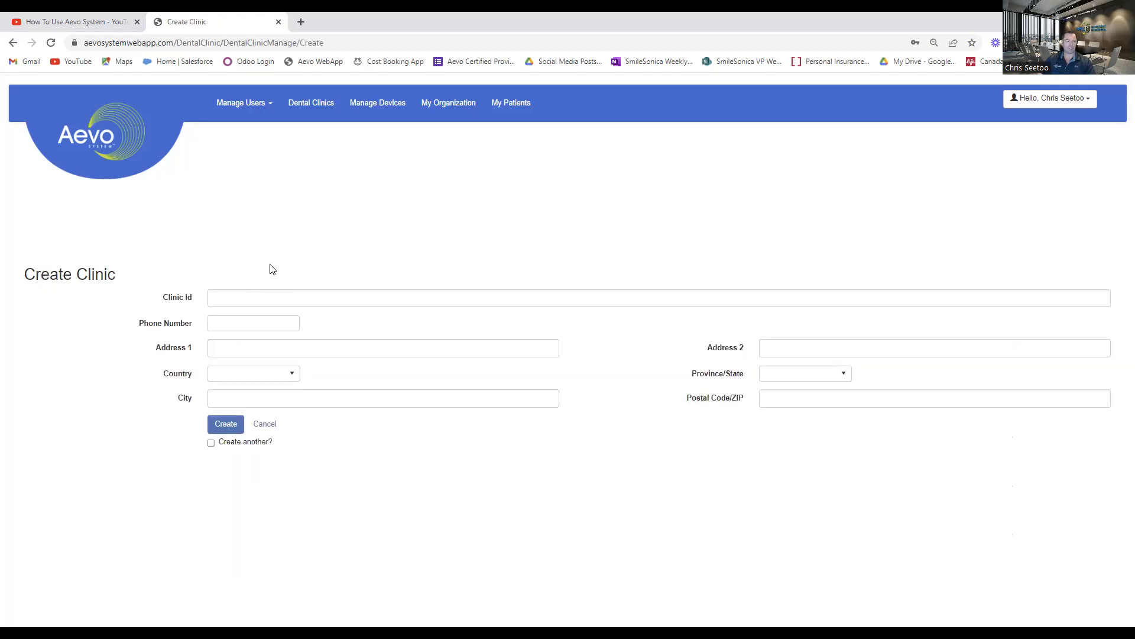
left_click(245, 299)
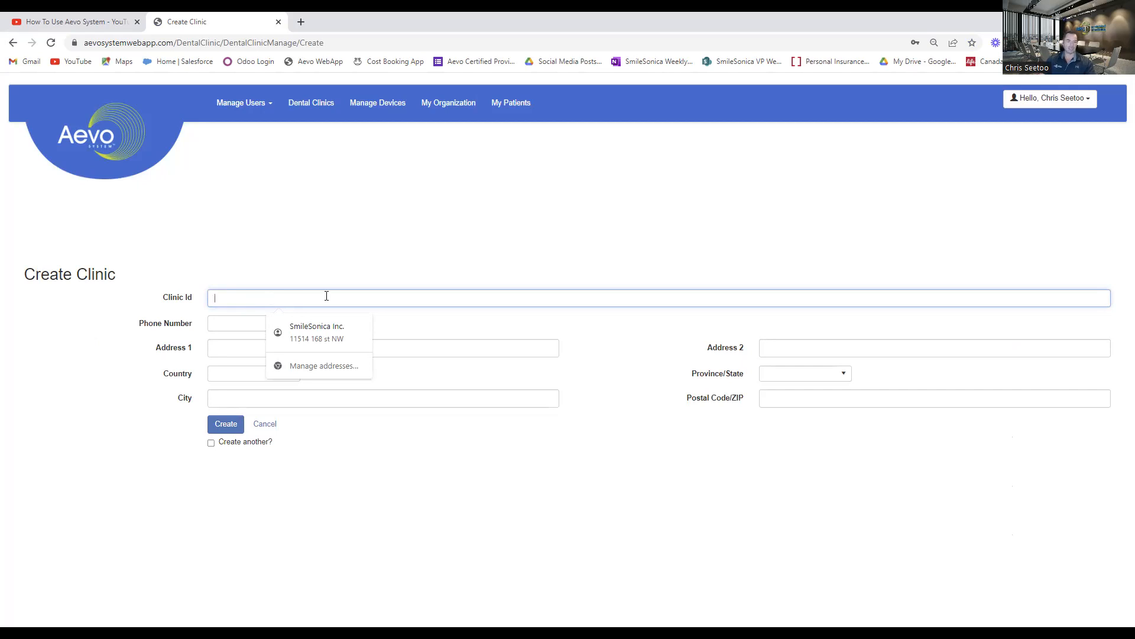
type("TEst")
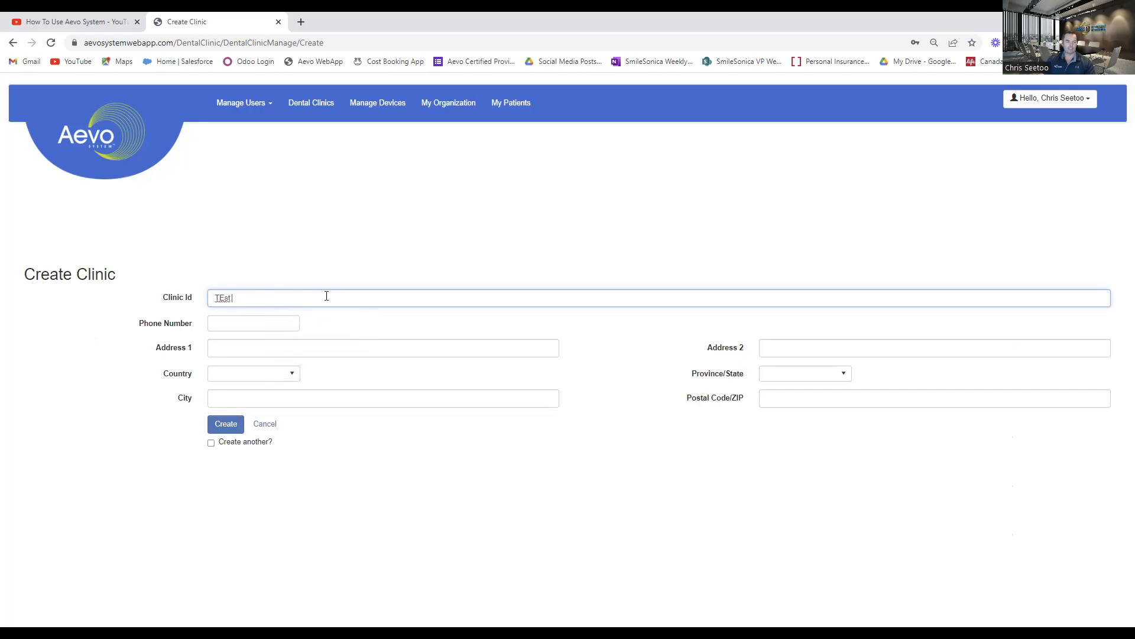
key("BackSpace")
type("ST DENTAL CLIN")
key("BackSpace")
key("BackSpace")
type("LINIC")
Enter the clinic's phone number, fill in its address from the saved suggestion, and create the clinic.
key("Tab")
type("5555555555")
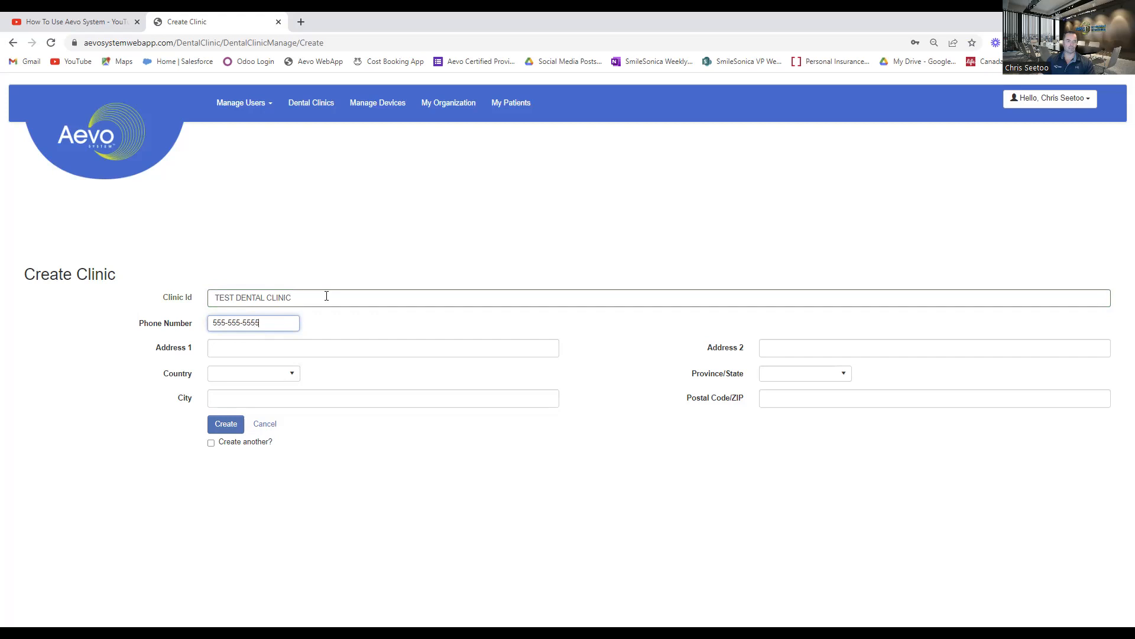
left_click(319, 351)
left_click(318, 386)
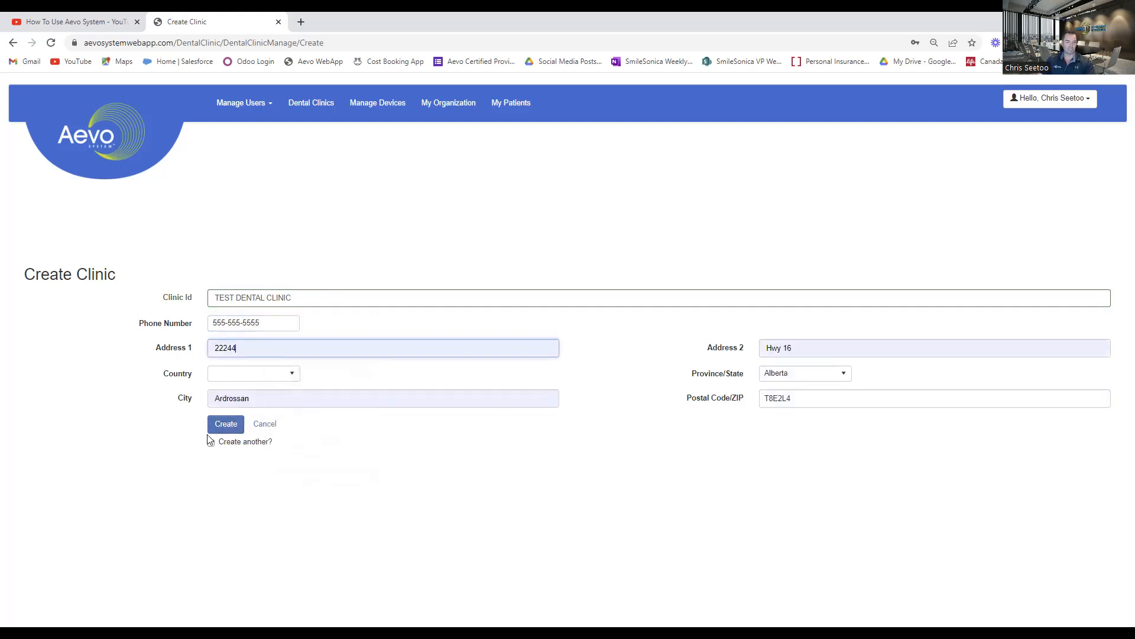
left_click(232, 426)
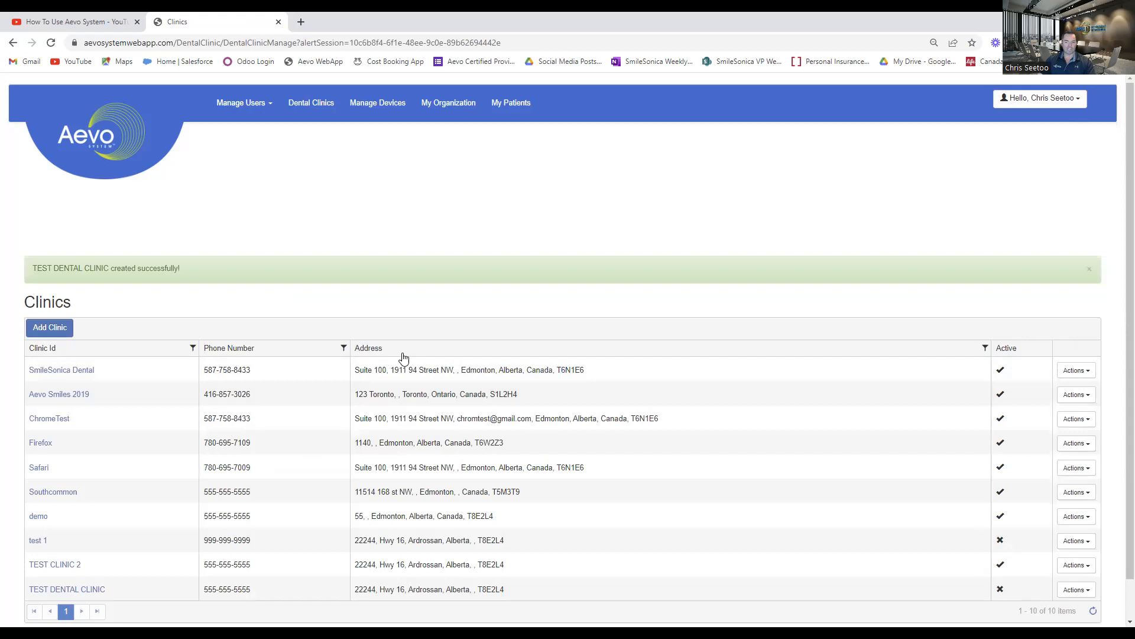
Activate TEST DENTAL CLINIC in the list of clinics.
scroll(242, 449, "down", 1)
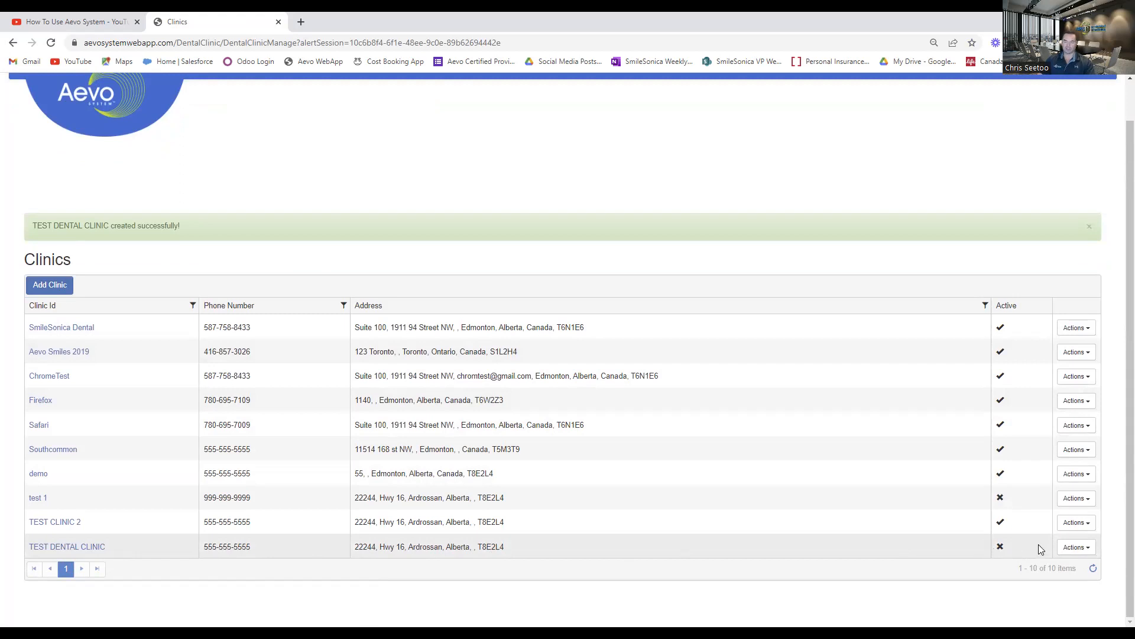
left_click(1087, 548)
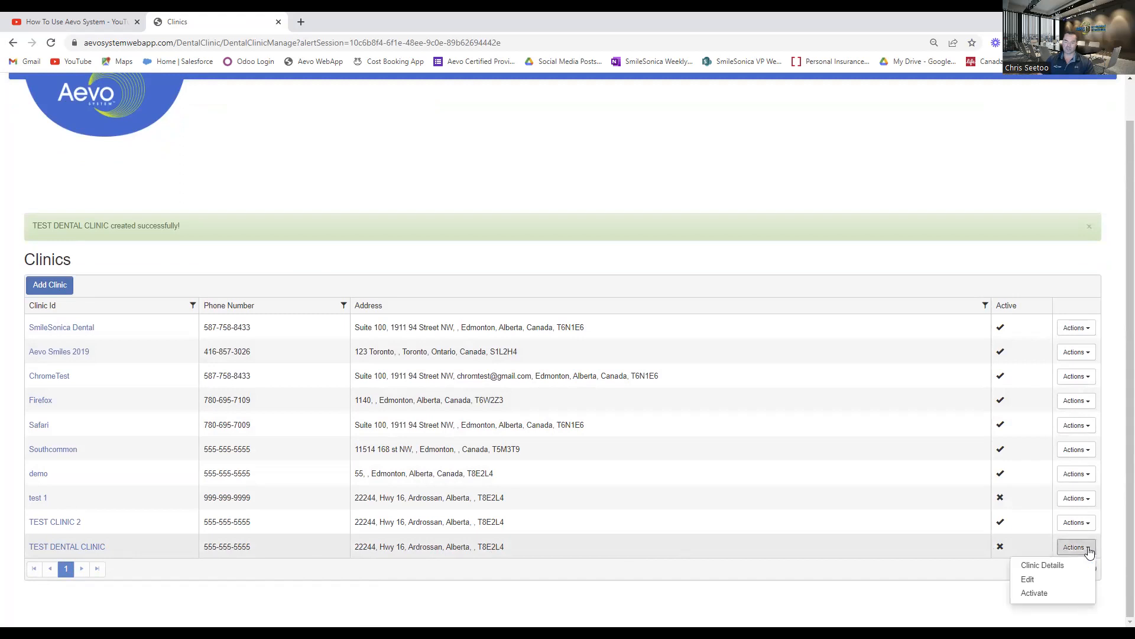
left_click(1036, 594)
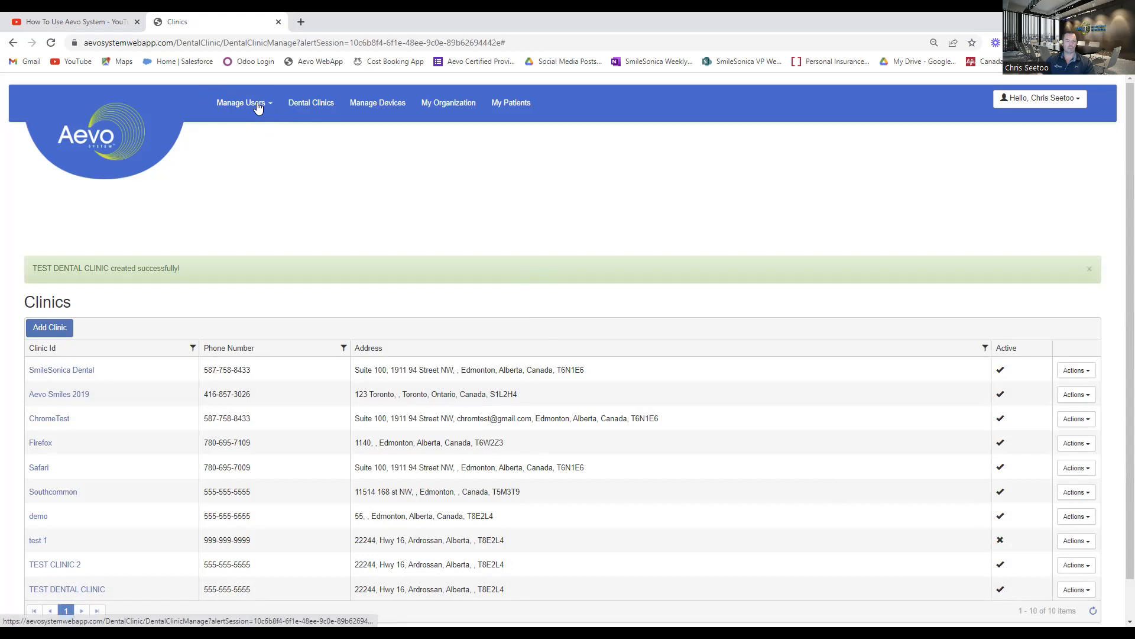
Open the form for adding a new dental clinic doctor user.
left_click(271, 106)
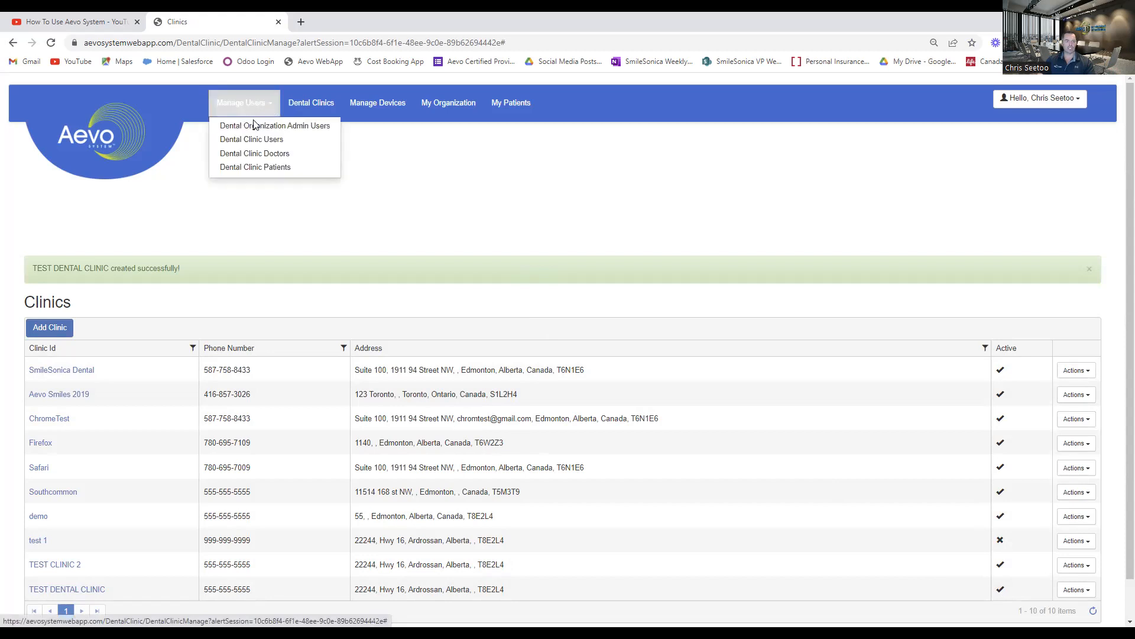
left_click(264, 159)
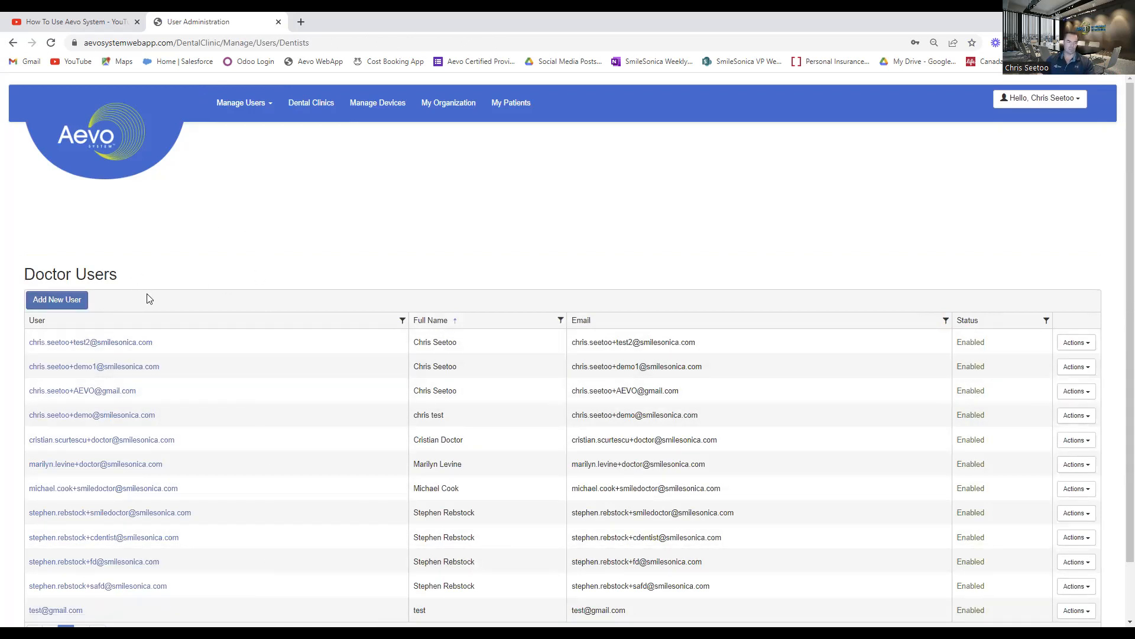
left_click(50, 307)
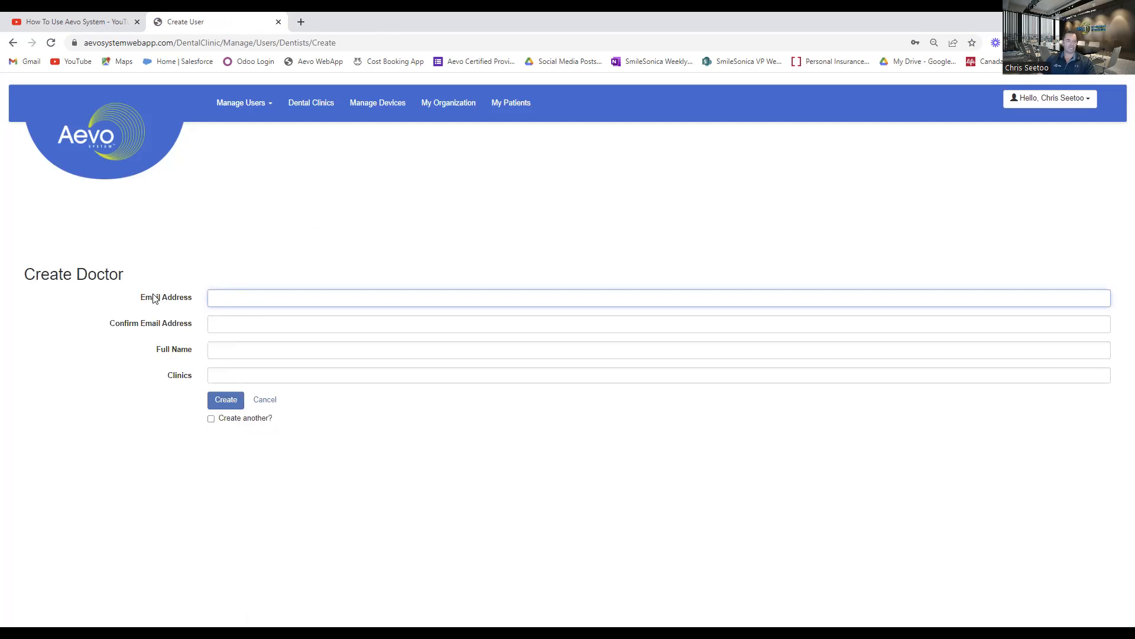
Enter the doctor's e-mail address and repeat it as the confirmation e-mail address.
key("Tab")
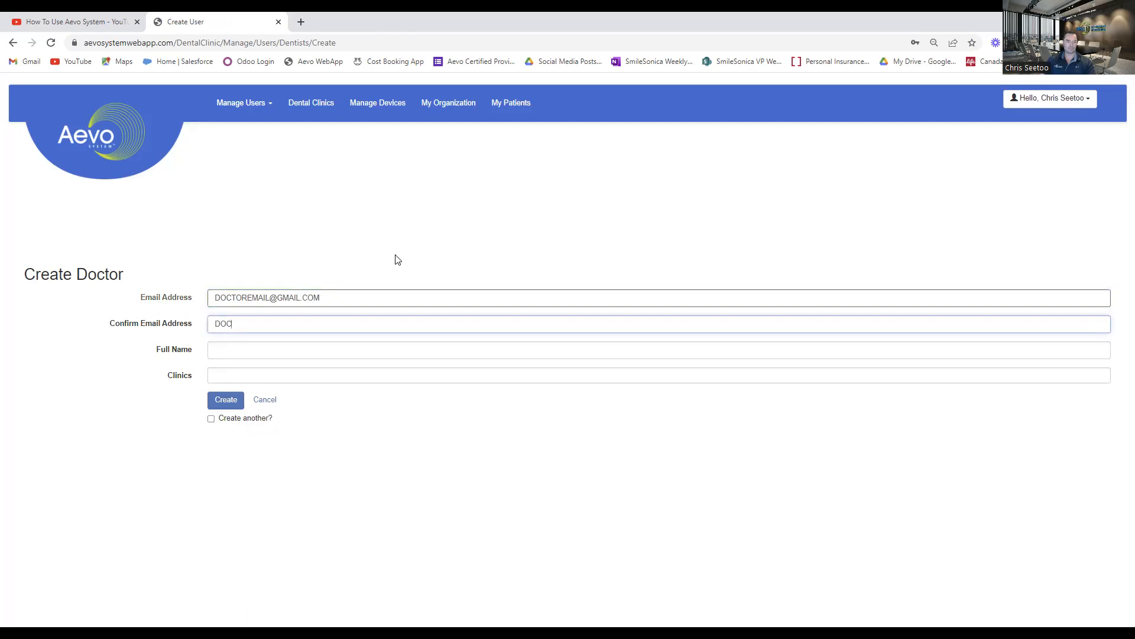
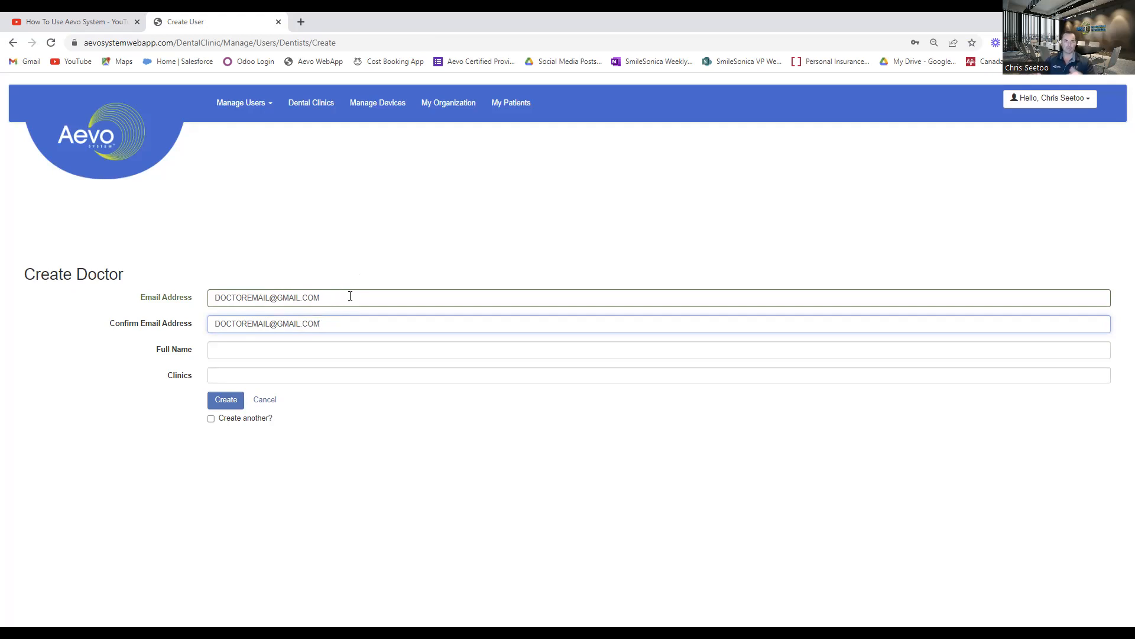
Fill in the doctor's full name.
left_click(305, 352)
type("dortor")
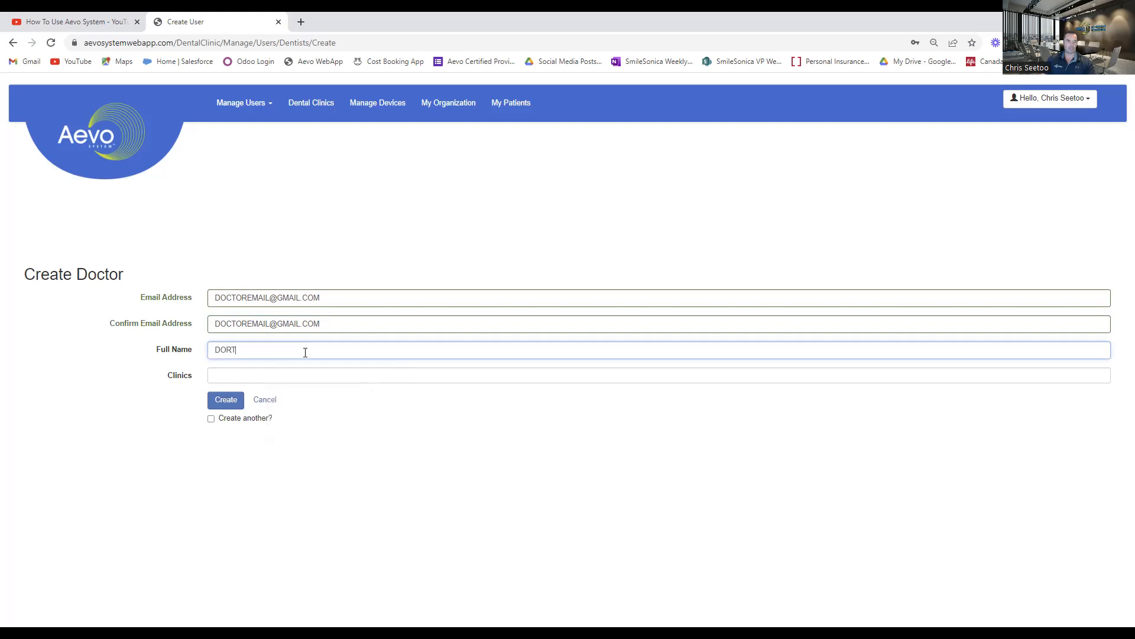
key("Tab")
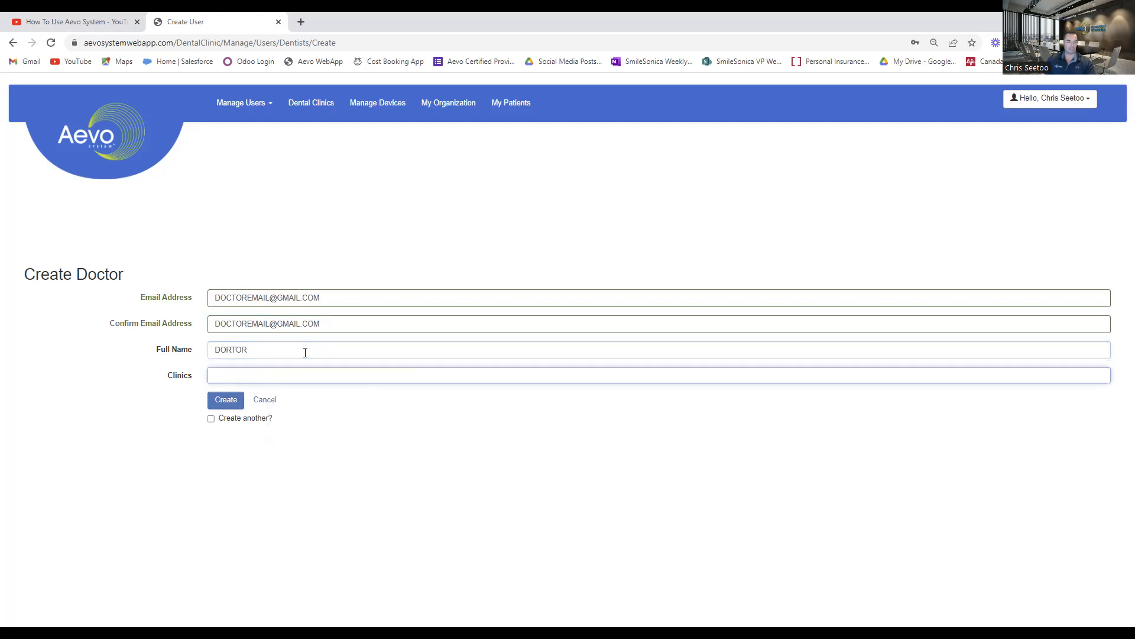
left_click(306, 353)
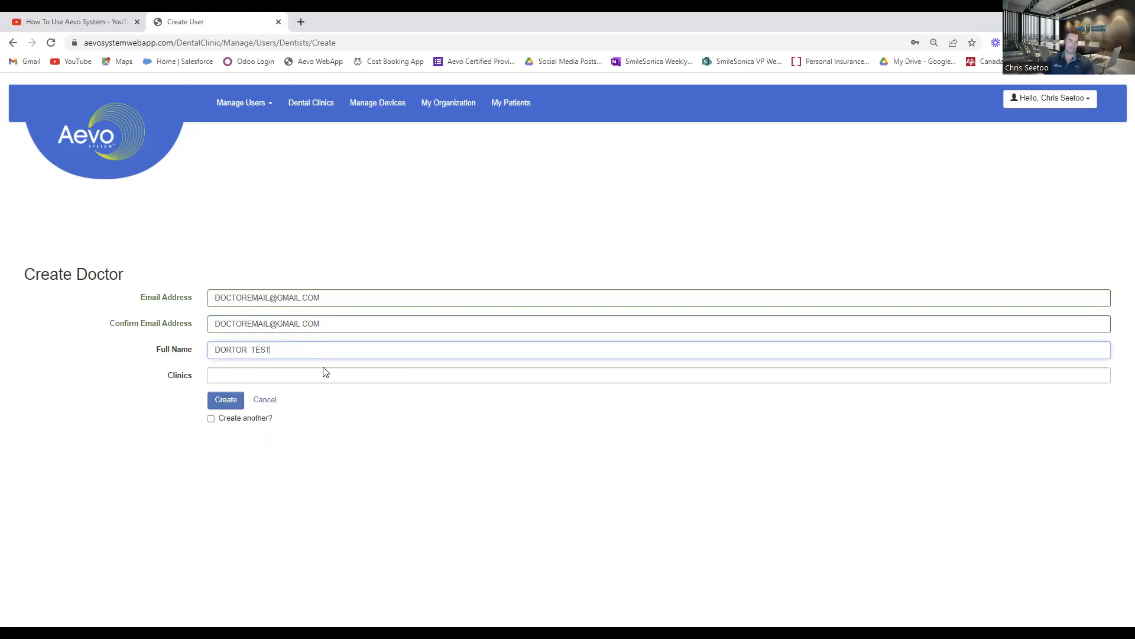
Assign the doctor to TEST DENTAL CLINIC and TEST CLINIC 2, and create the doctor user.
left_click(236, 378)
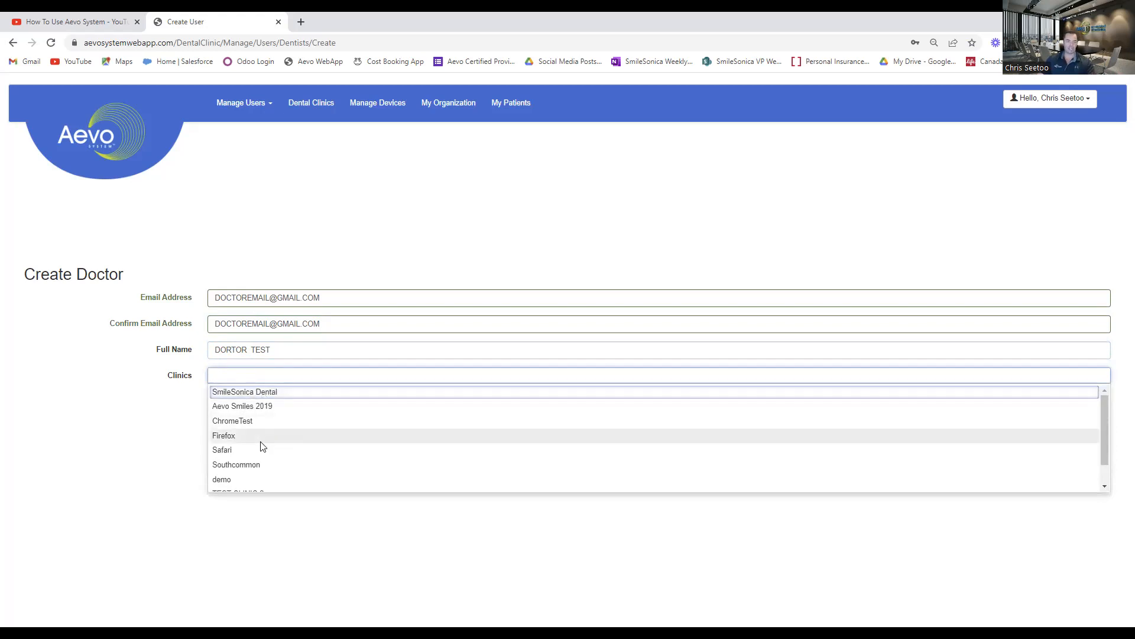
scroll(272, 448, "down", 1)
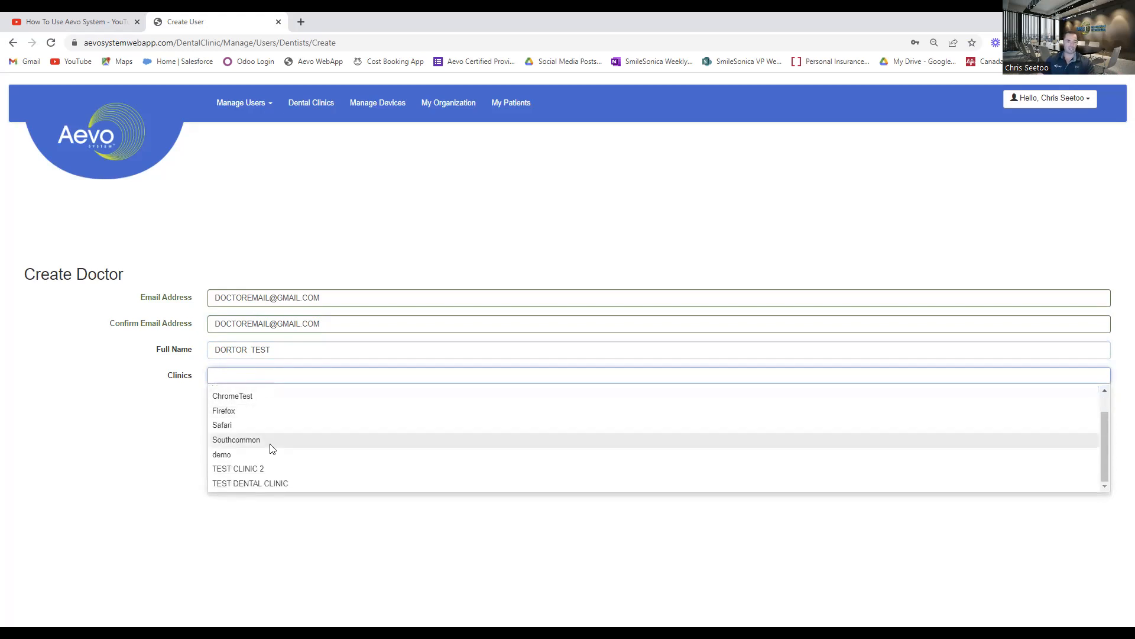
left_click(269, 482)
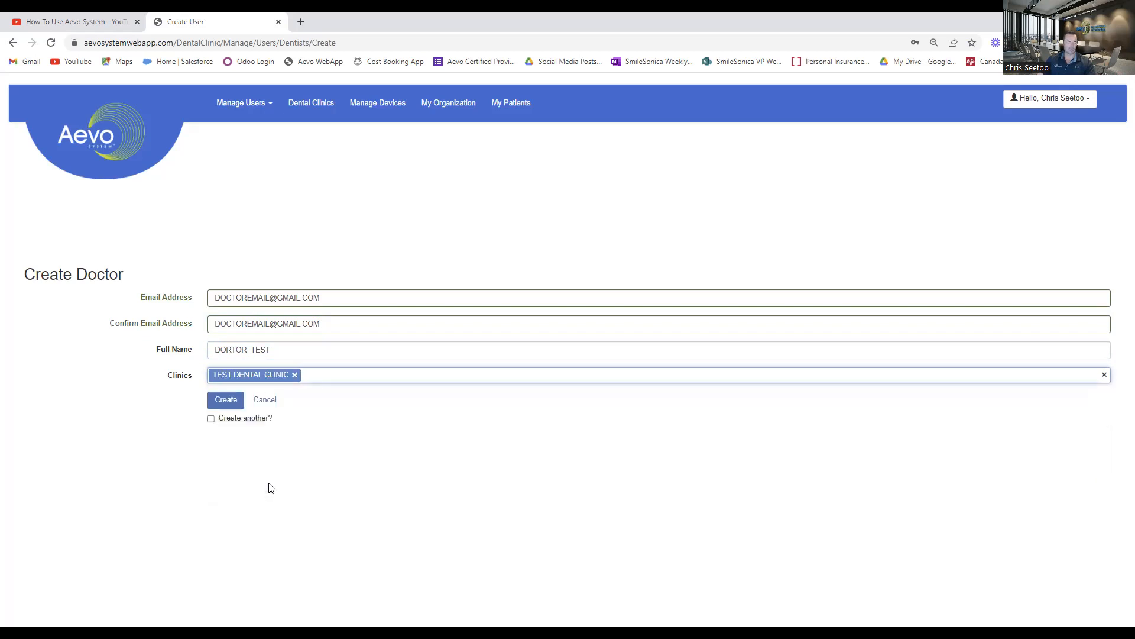
left_click(353, 382)
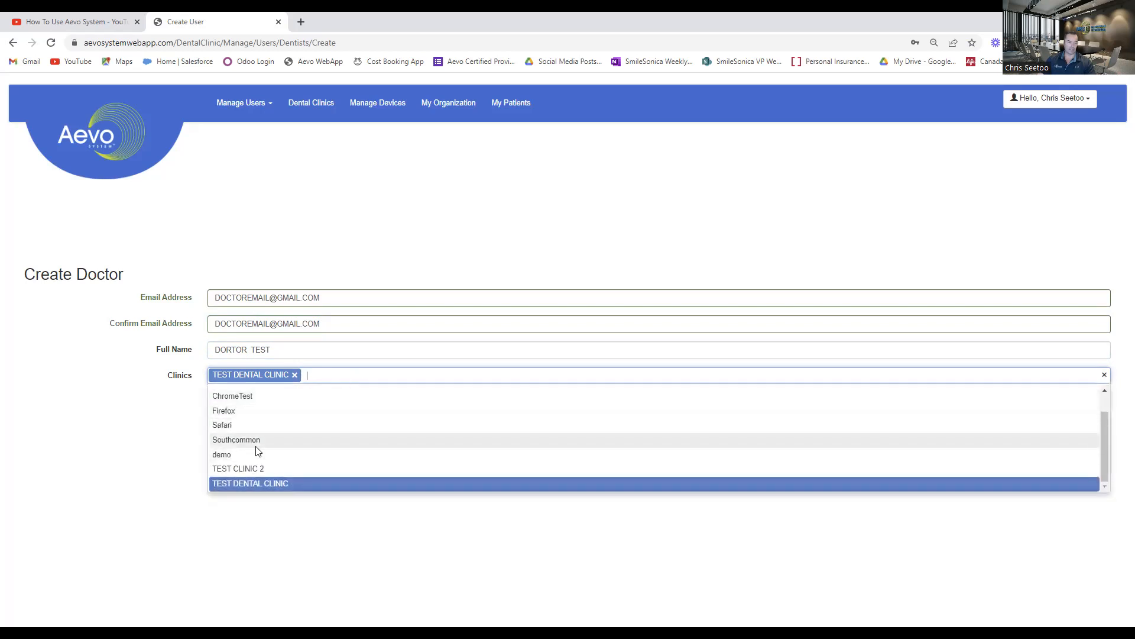
left_click(255, 467)
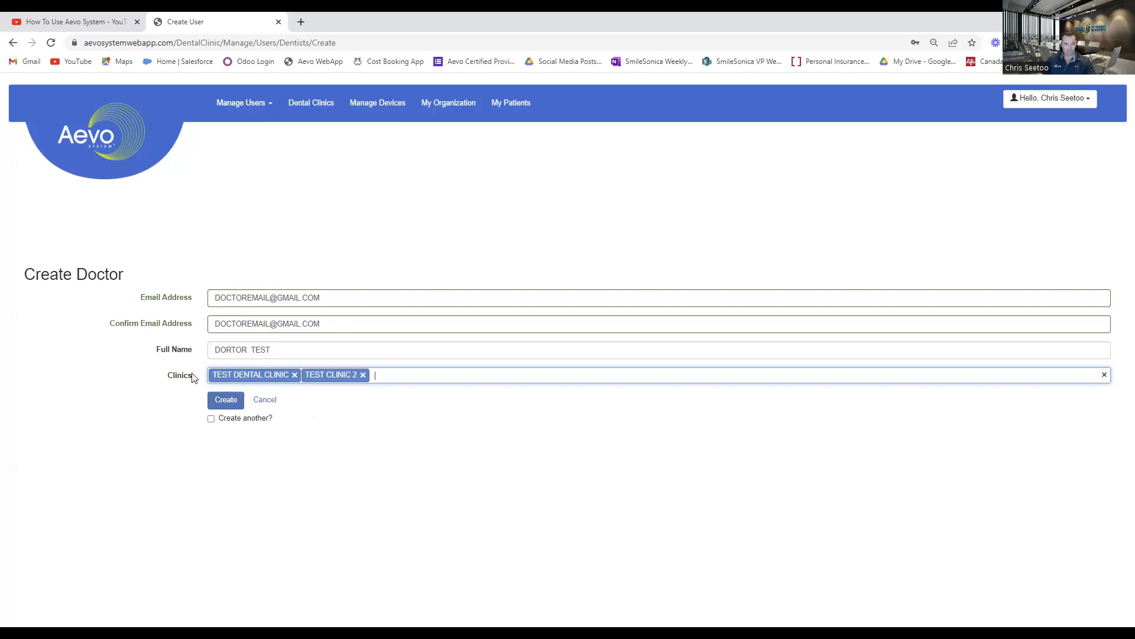
left_click(225, 405)
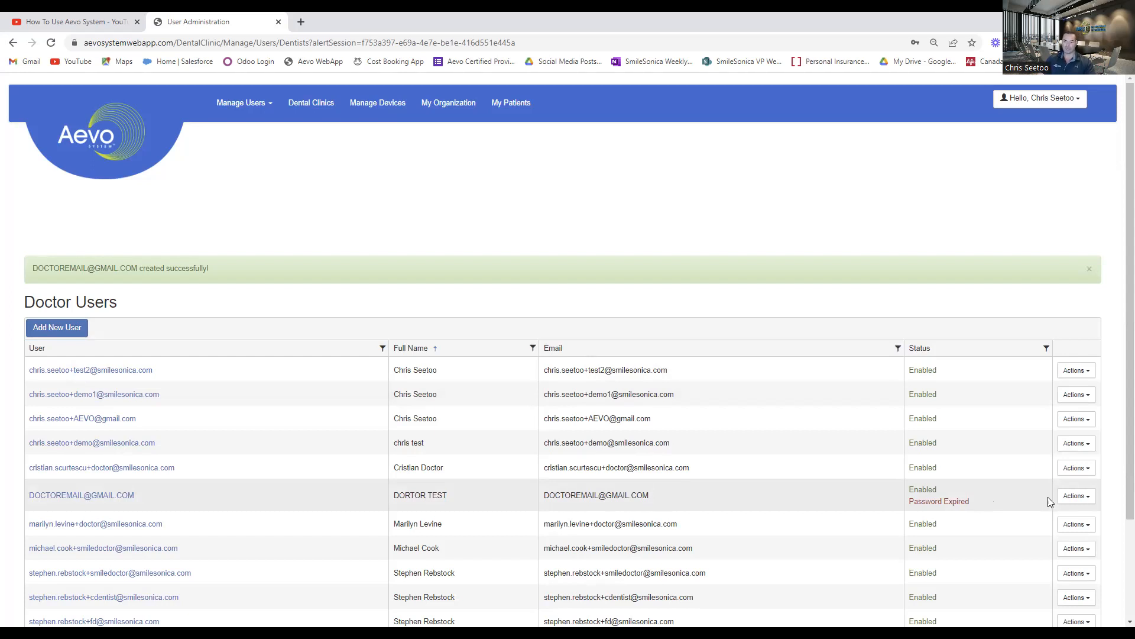
Clear the password expiry for the newly created doctor user.
left_click(1085, 503)
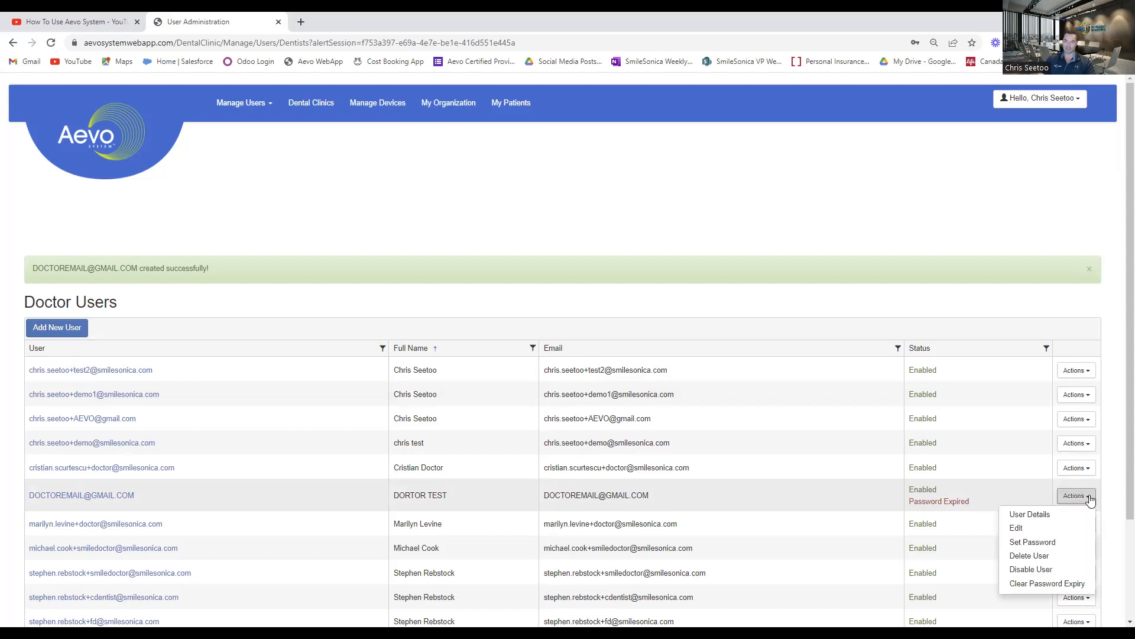
left_click(1020, 584)
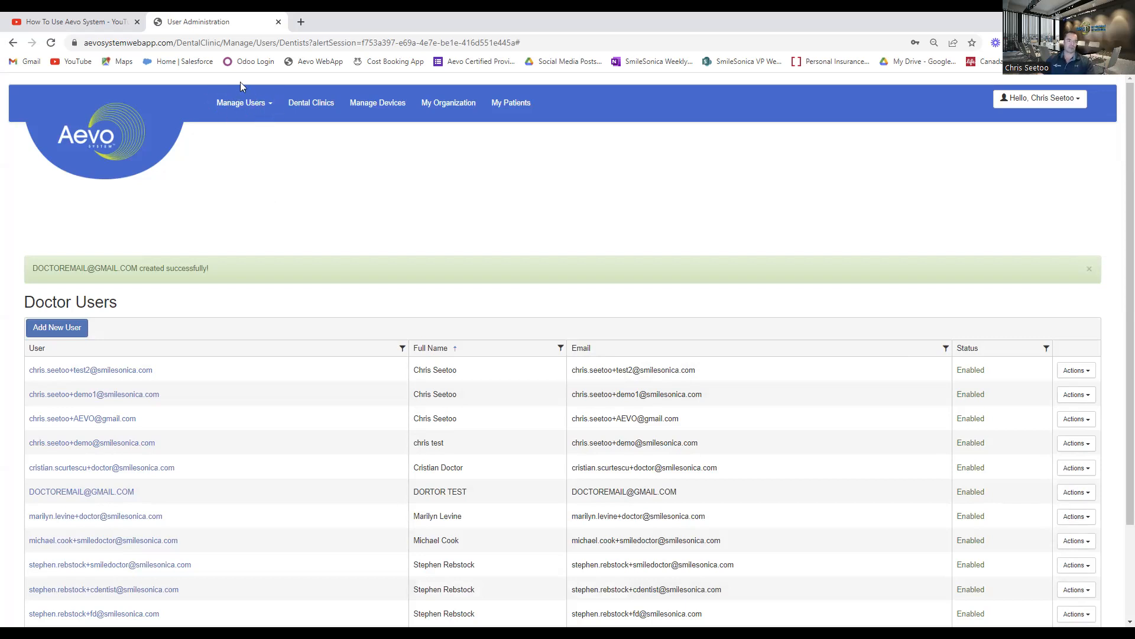
Open the form for adding a new dental clinic patient user.
left_click(270, 106)
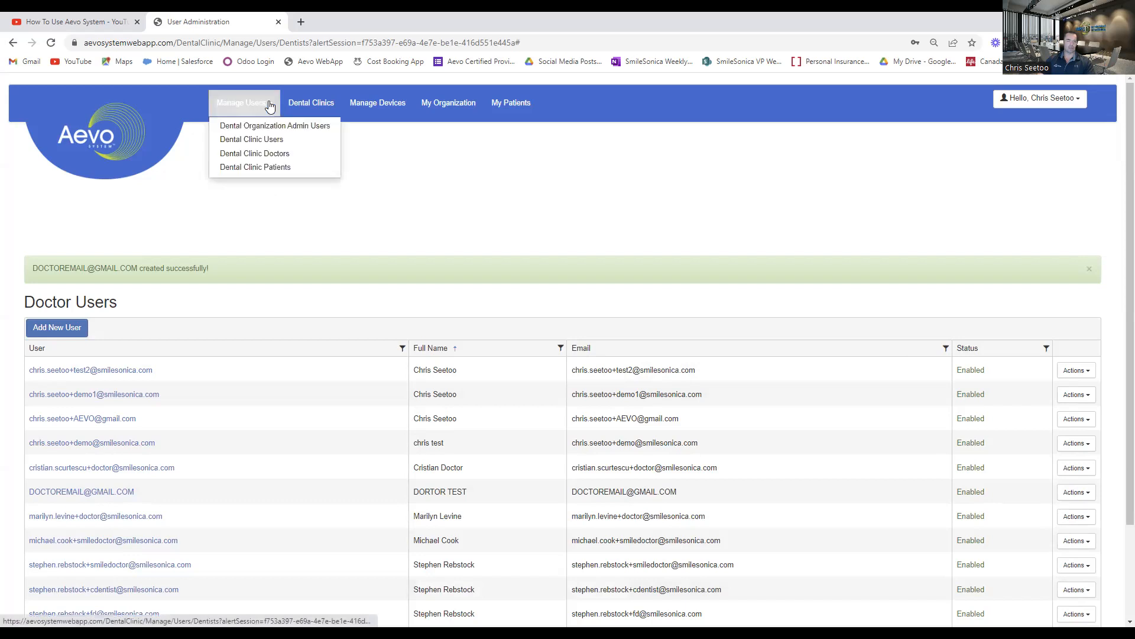
left_click(248, 168)
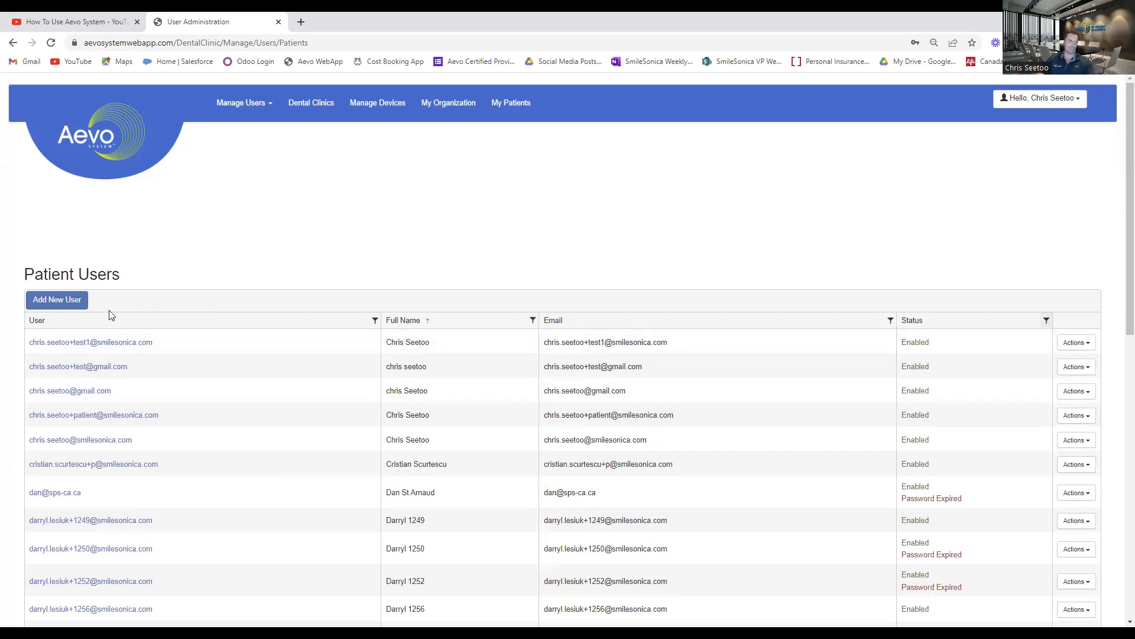
left_click(57, 300)
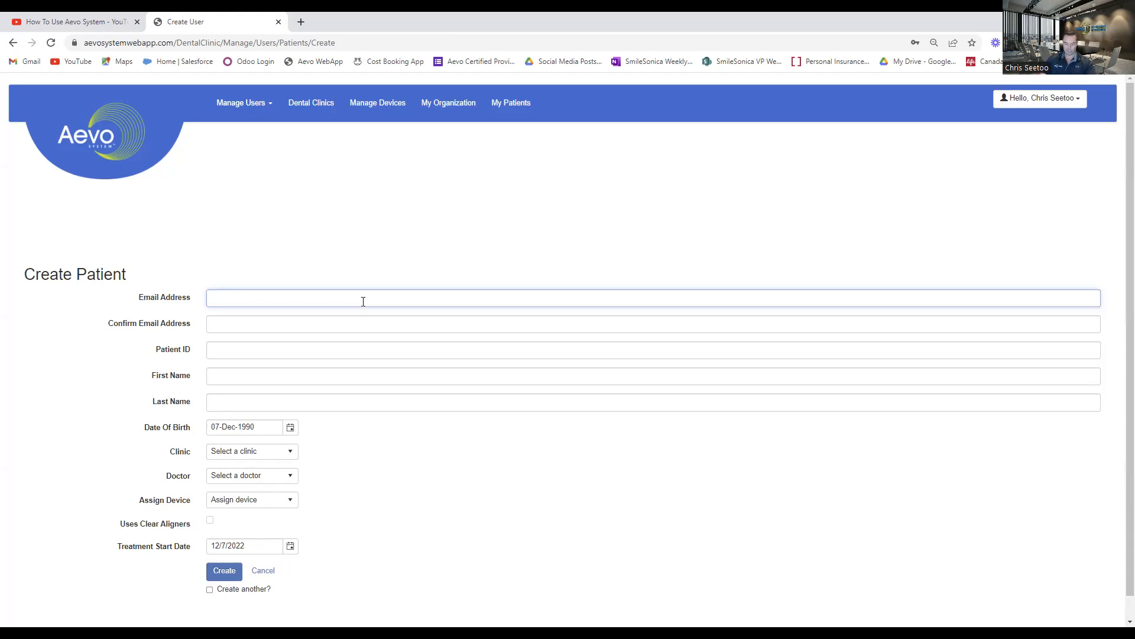
Fill in the patient's e-mail and name from the saved Gmail contact suggestion, and add the +AEVO2 tag to the e-mail address.
type("CRH")
key("BackSpace")
key("BackSpace")
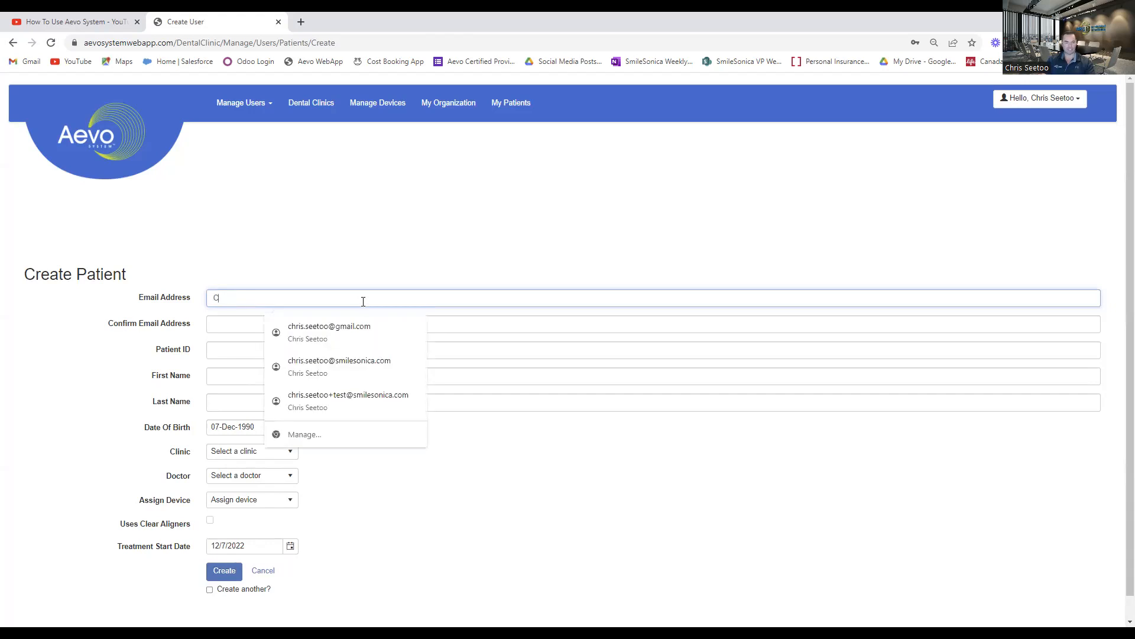
left_click(399, 342)
left_click(254, 299)
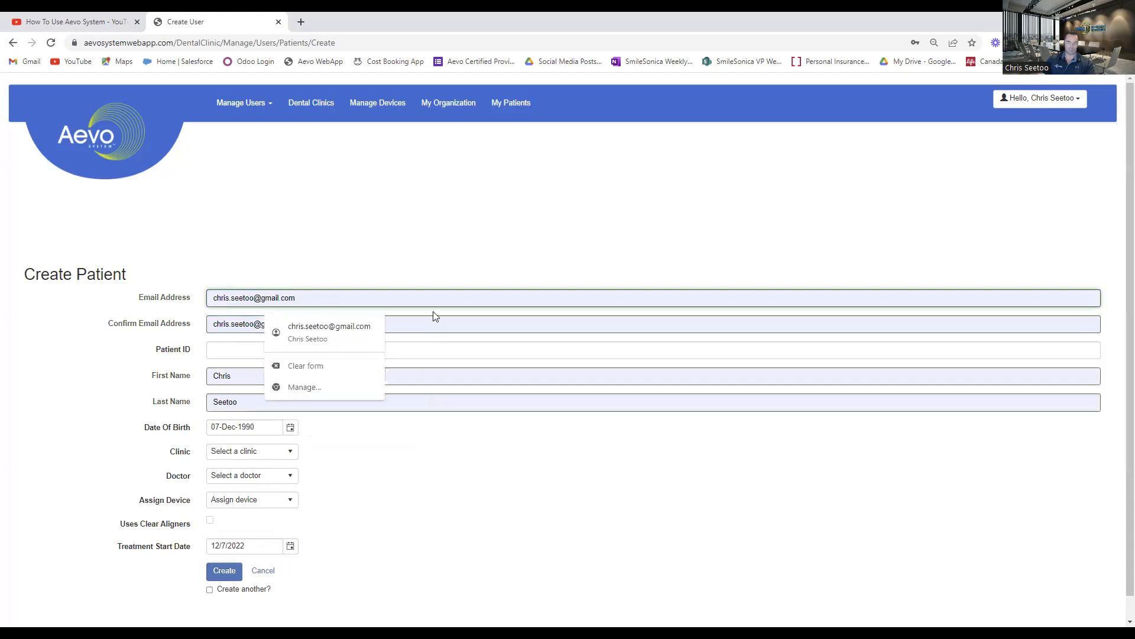
type("+")
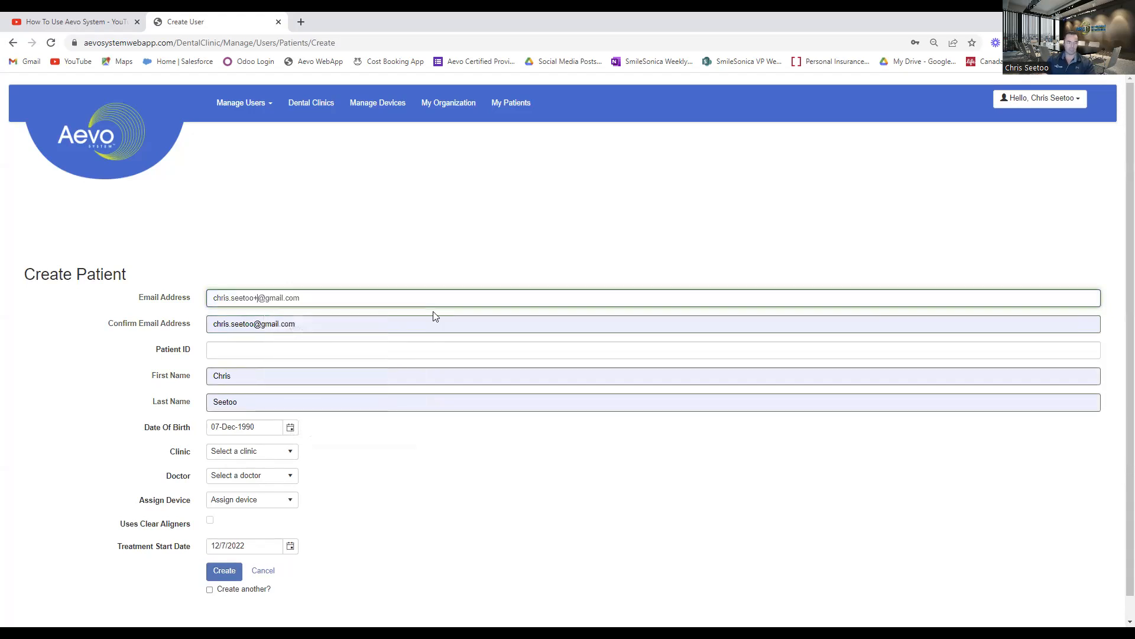
type("AEVO2")
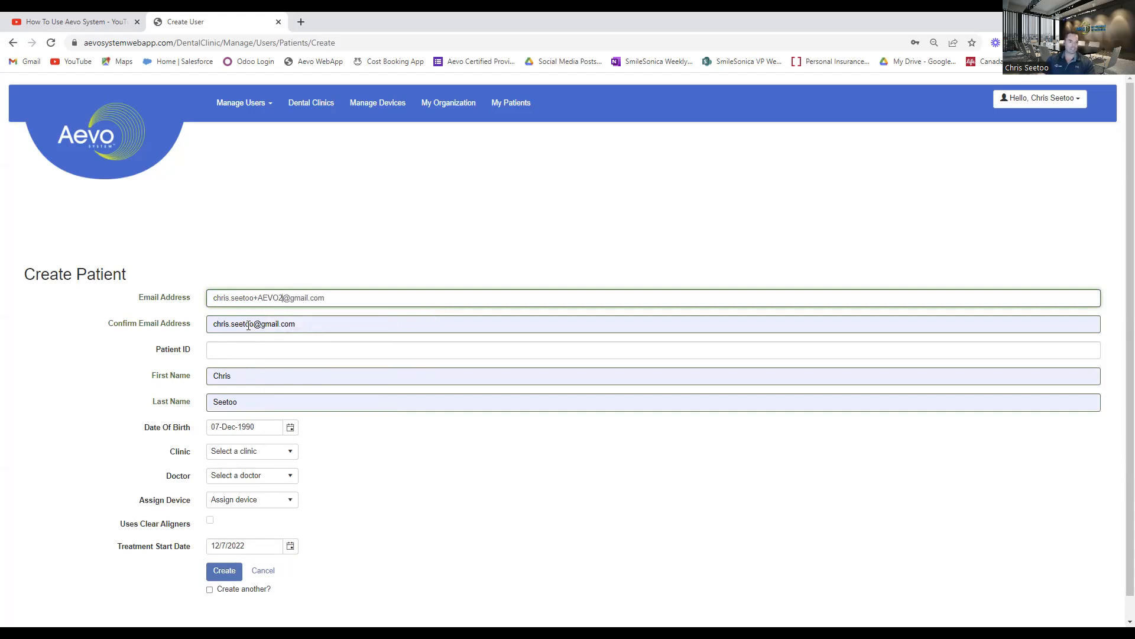
Add the same +AEVO2 tag to the confirmation e-mail address so that both addresses match.
left_click(270, 323)
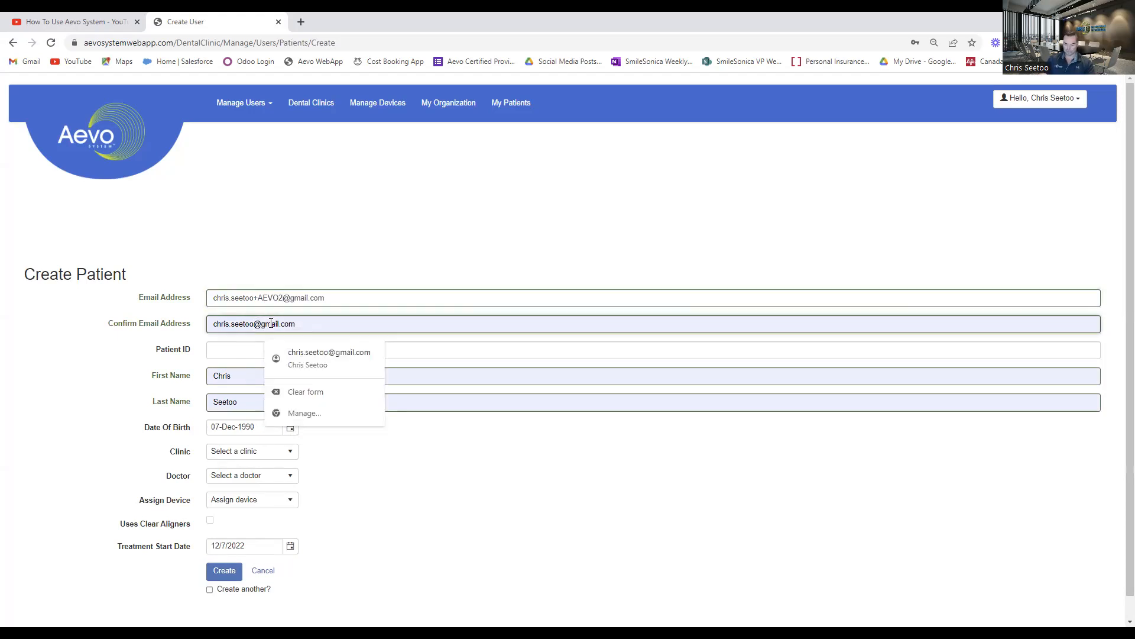
type("+AEVO")
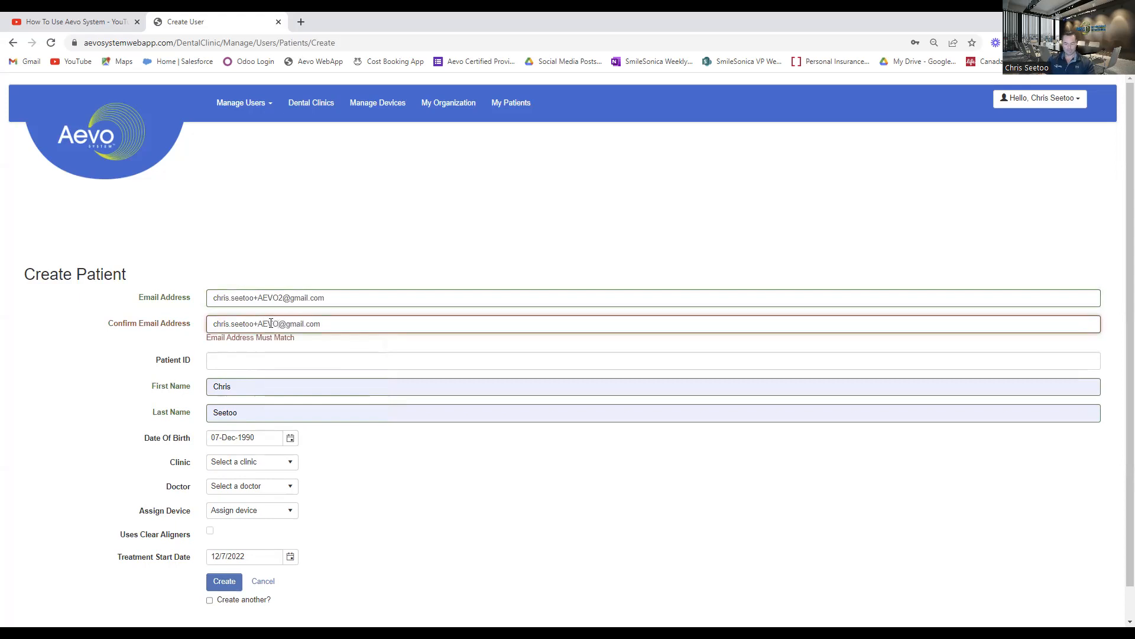
type("2")
Set the patient ID to TEST PATIENT.
left_click(267, 349)
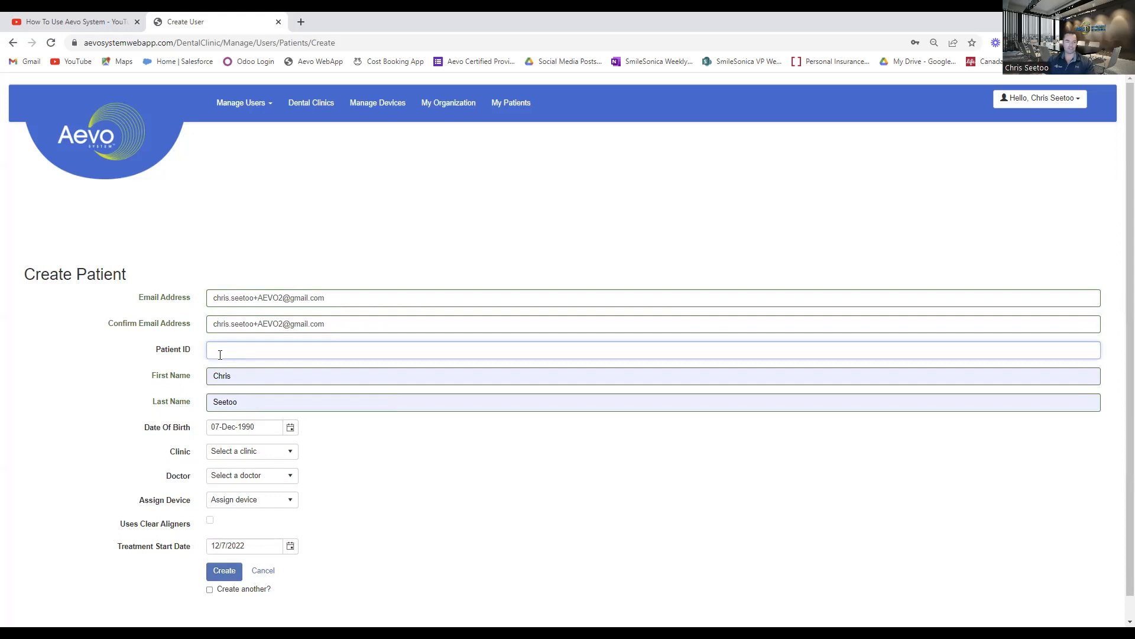
type("EST")
type(" PATIETN")
type("NT")
Fill in the patient's date of birth, picking the day and month from the calendar and correcting the year.
left_click(289, 429)
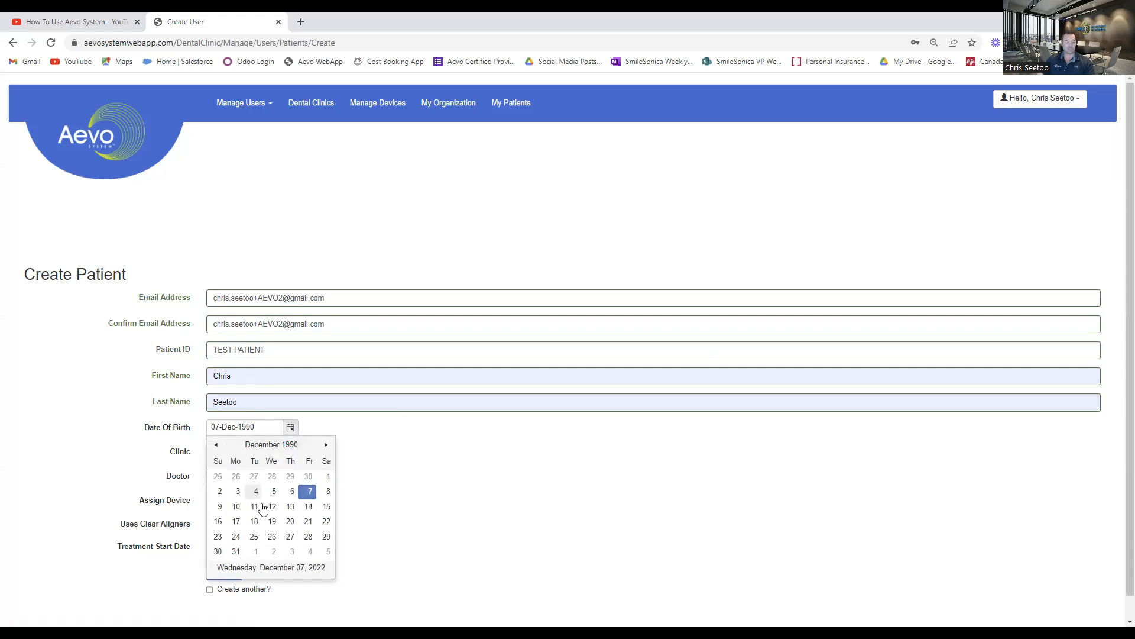
left_click(327, 445)
left_click(326, 445)
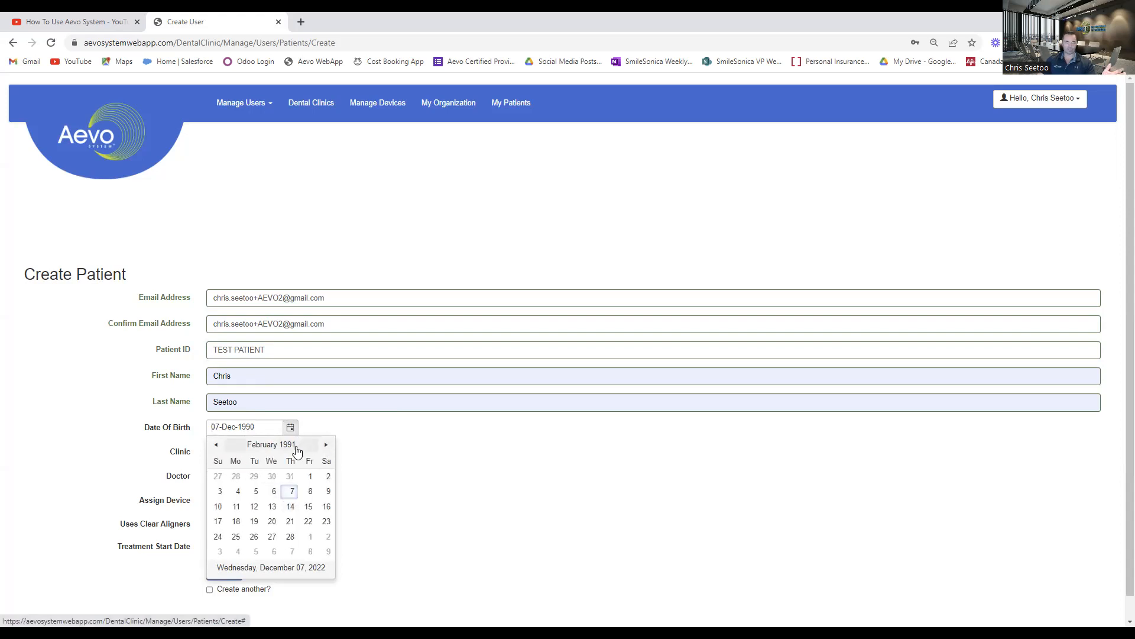
left_click(290, 494)
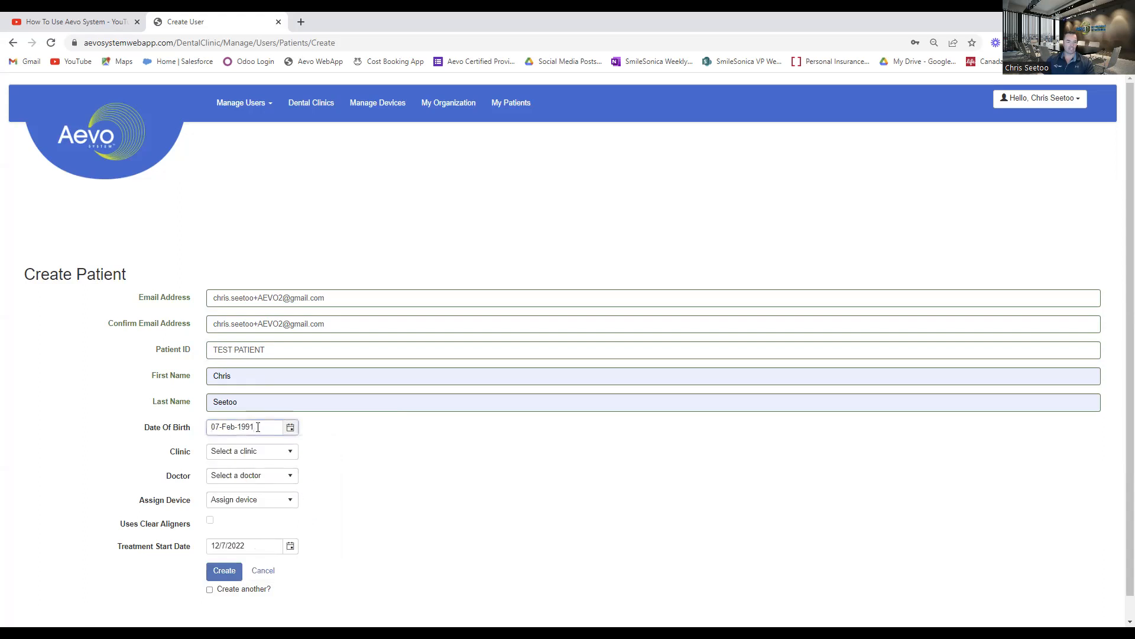
key("BackSpace")
key("BackSpace")
type("82")
Assign the patient to TEST CLINIC 2 and to the newly created test doctor.
left_click(288, 456)
scroll(278, 556, "down", 2)
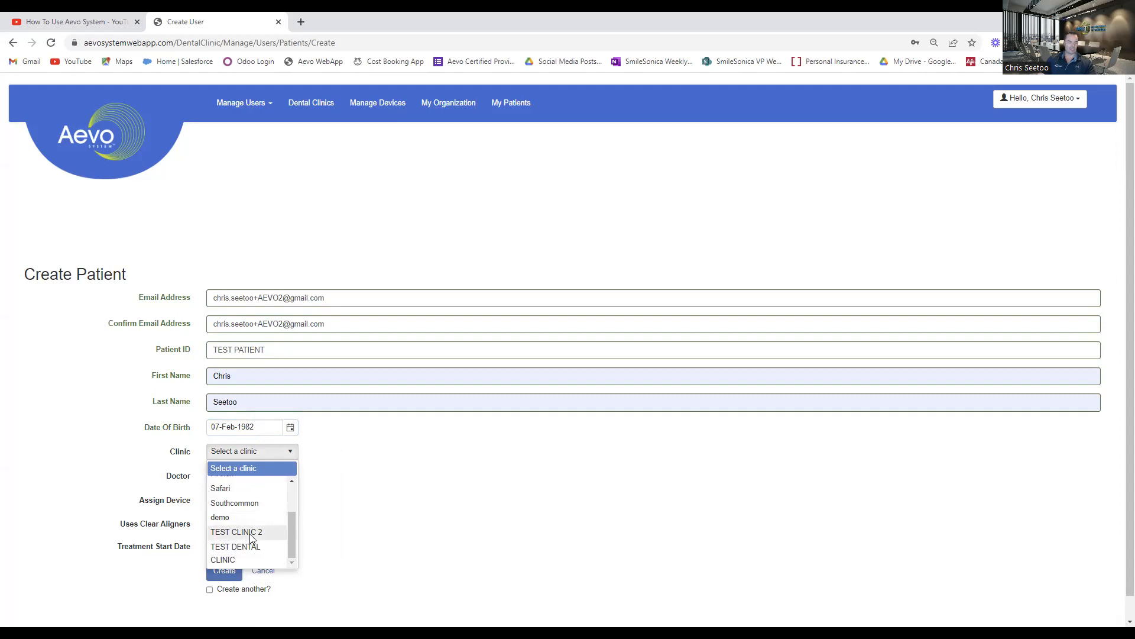
left_click(249, 533)
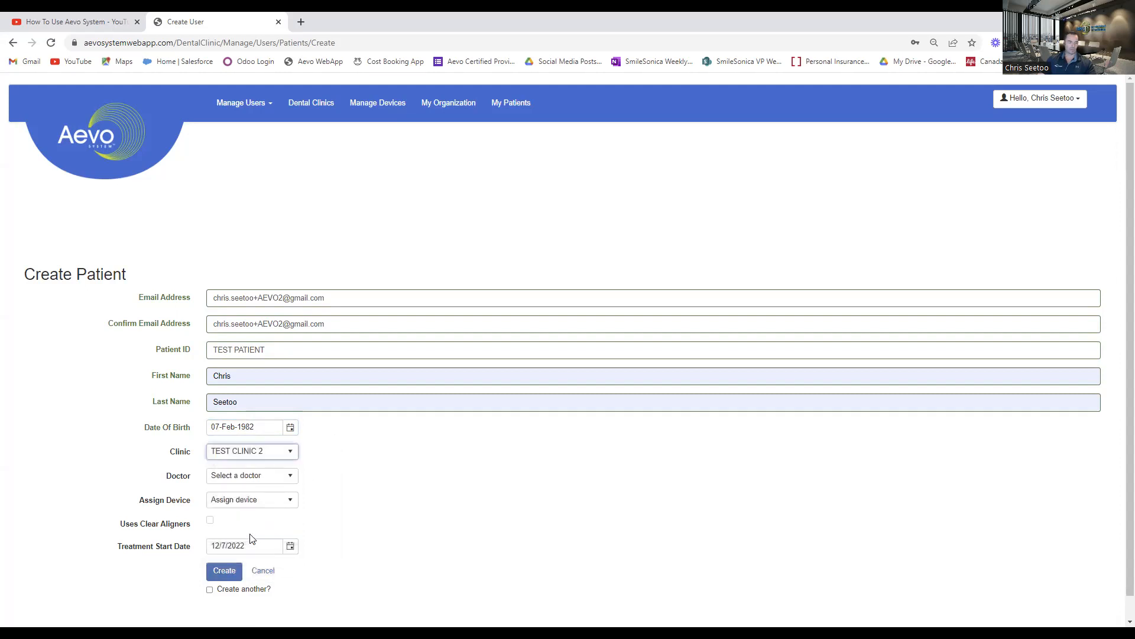
left_click(290, 477)
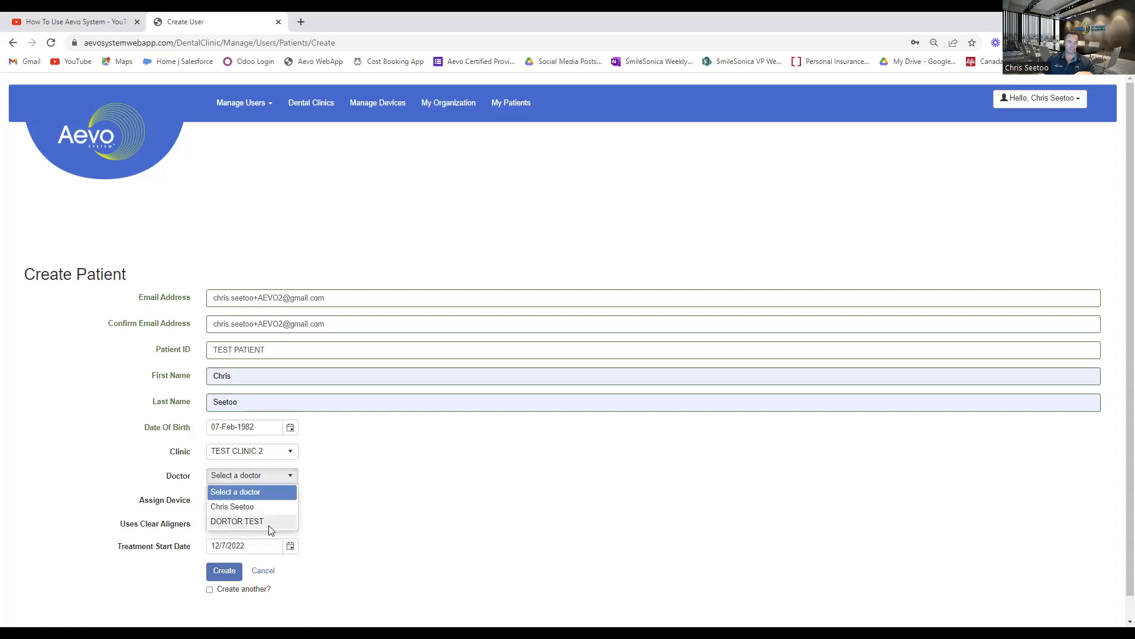
left_click(237, 522)
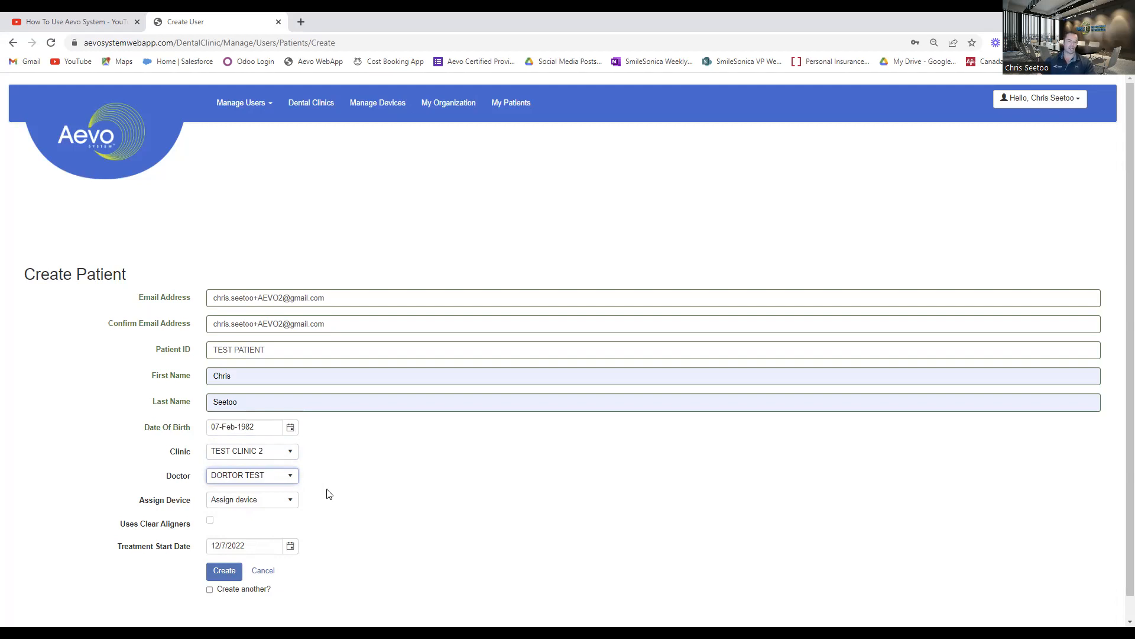
Assign device 0003519, mark the patient as using clear aligners, and create the patient user.
left_click(292, 501)
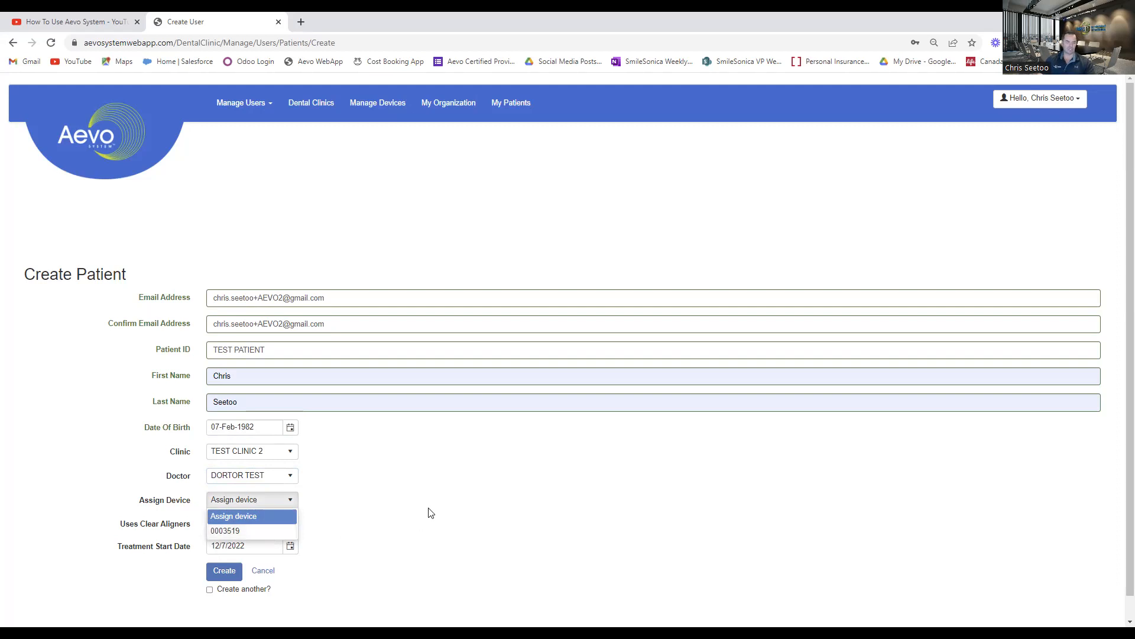
left_click(240, 530)
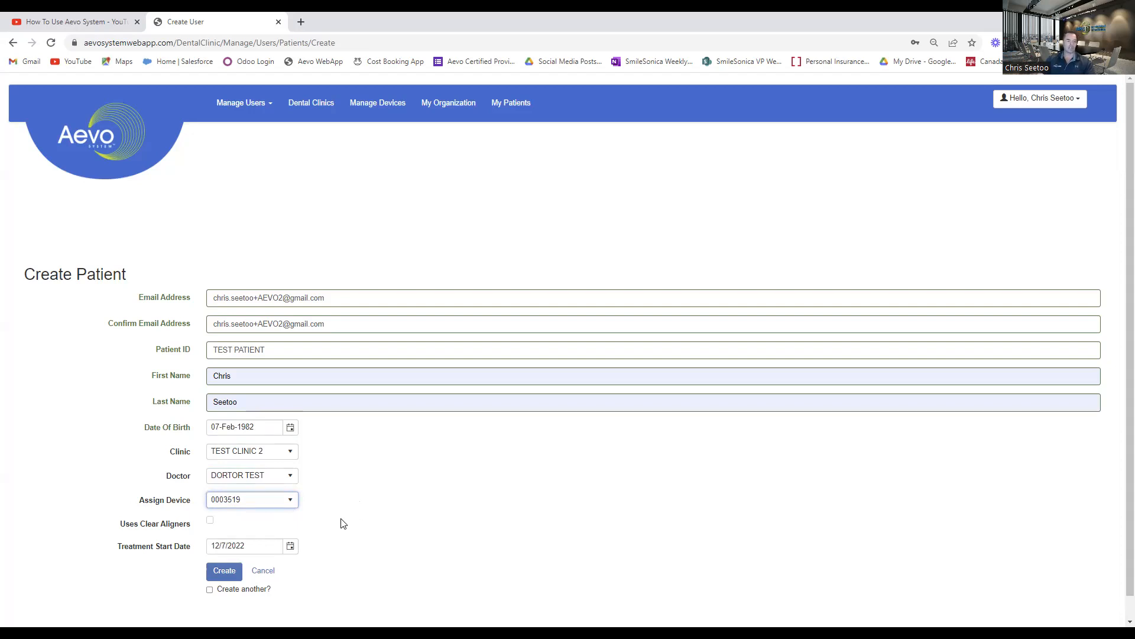
left_click(211, 521)
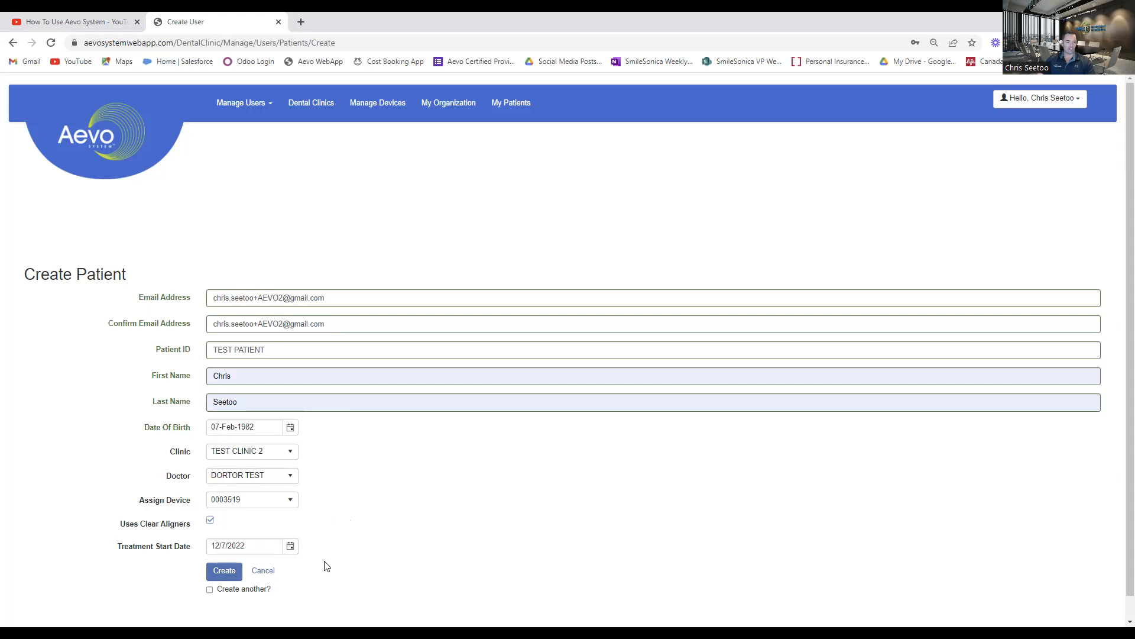
left_click(225, 574)
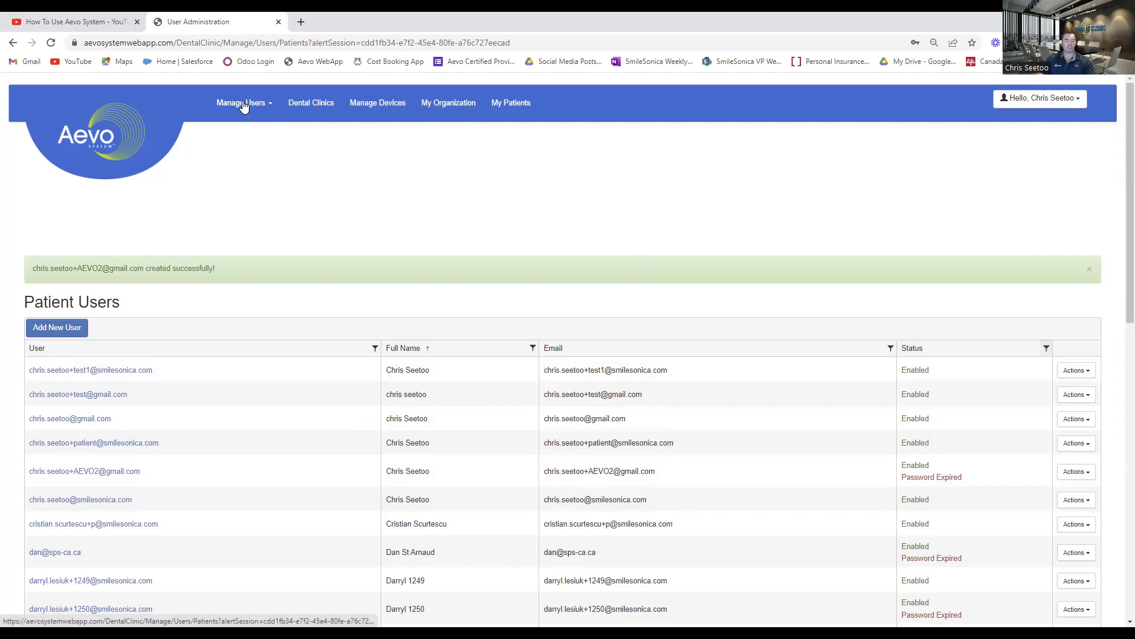
View the treatment history and compliance calendar of the second patient in the patients list, and return to the list.
left_click(523, 104)
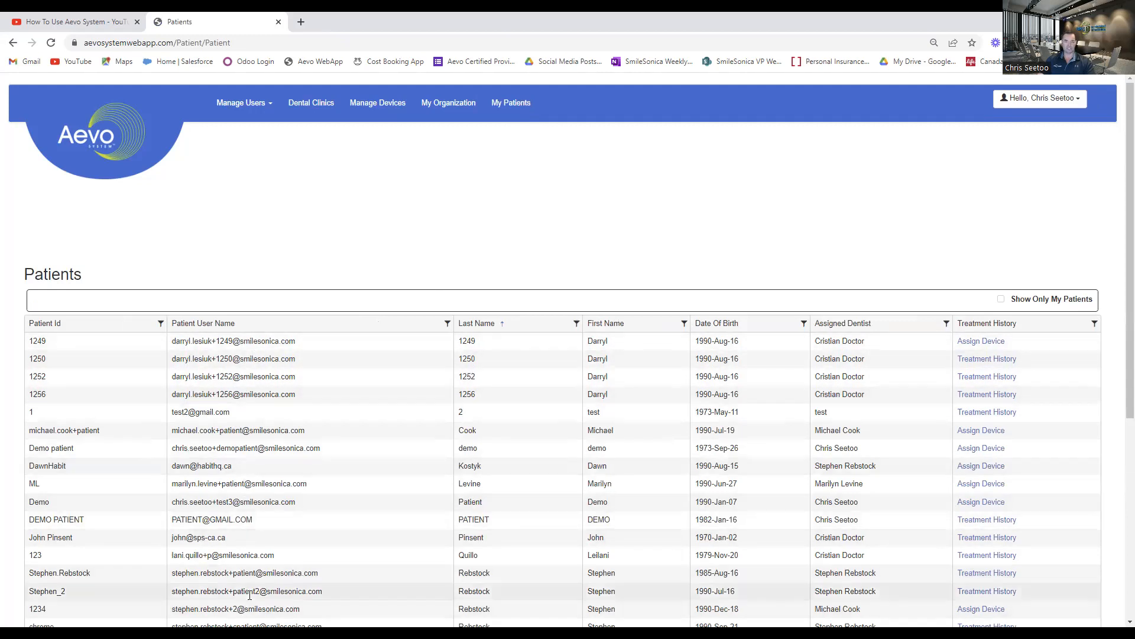
left_click(986, 359)
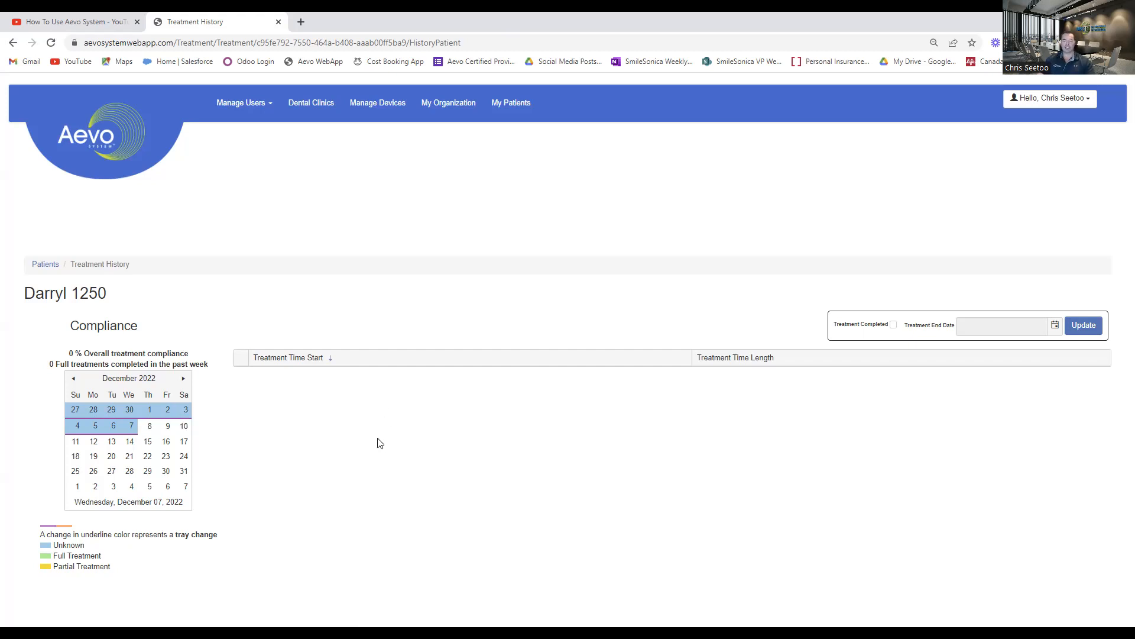
left_click(508, 105)
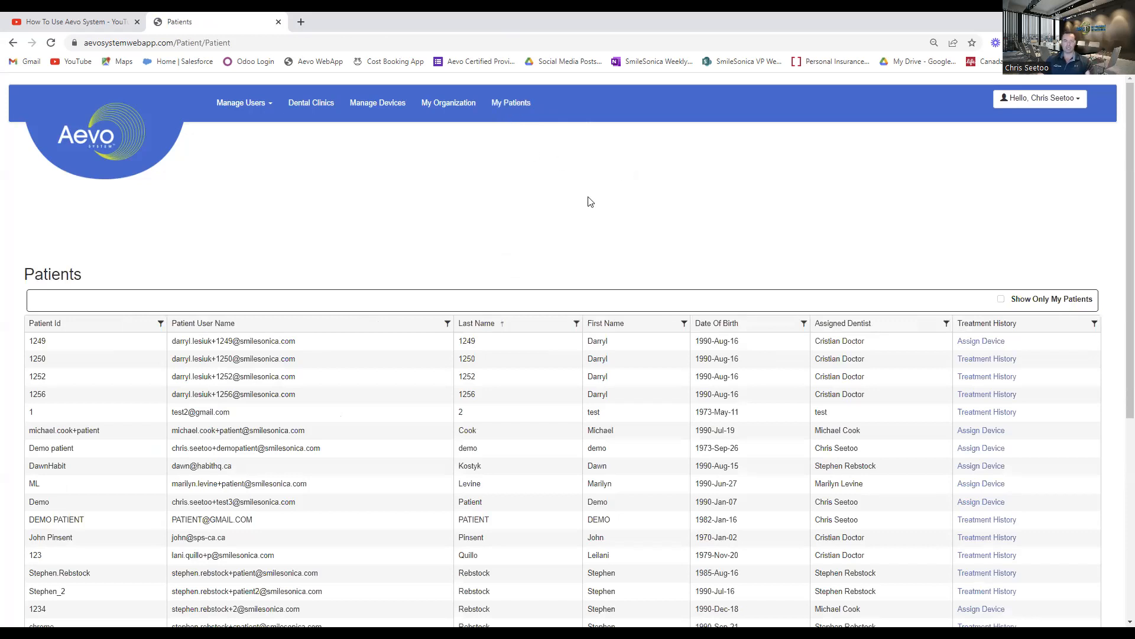
Open a new patient form and check which devices are available to assign.
left_click(269, 109)
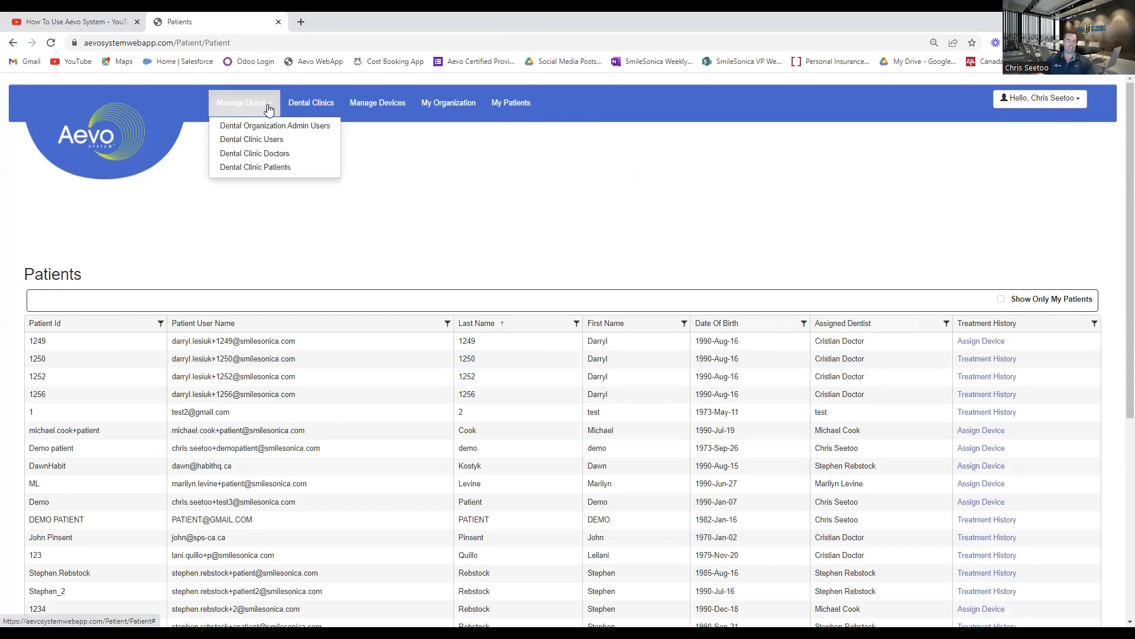
left_click(254, 167)
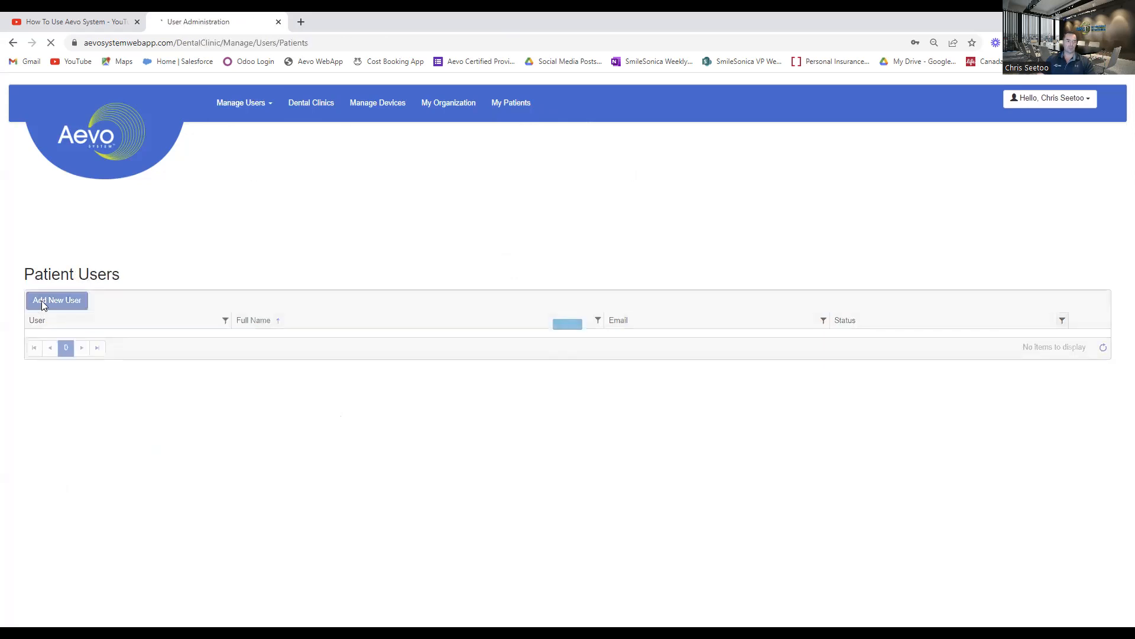
left_click(42, 302)
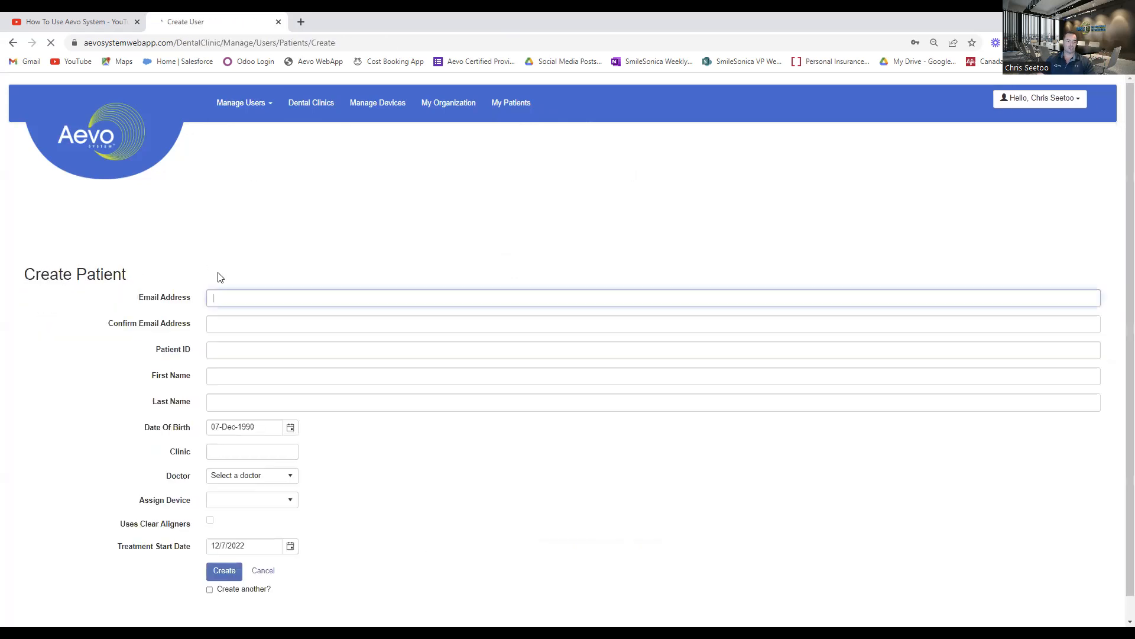
left_click(291, 506)
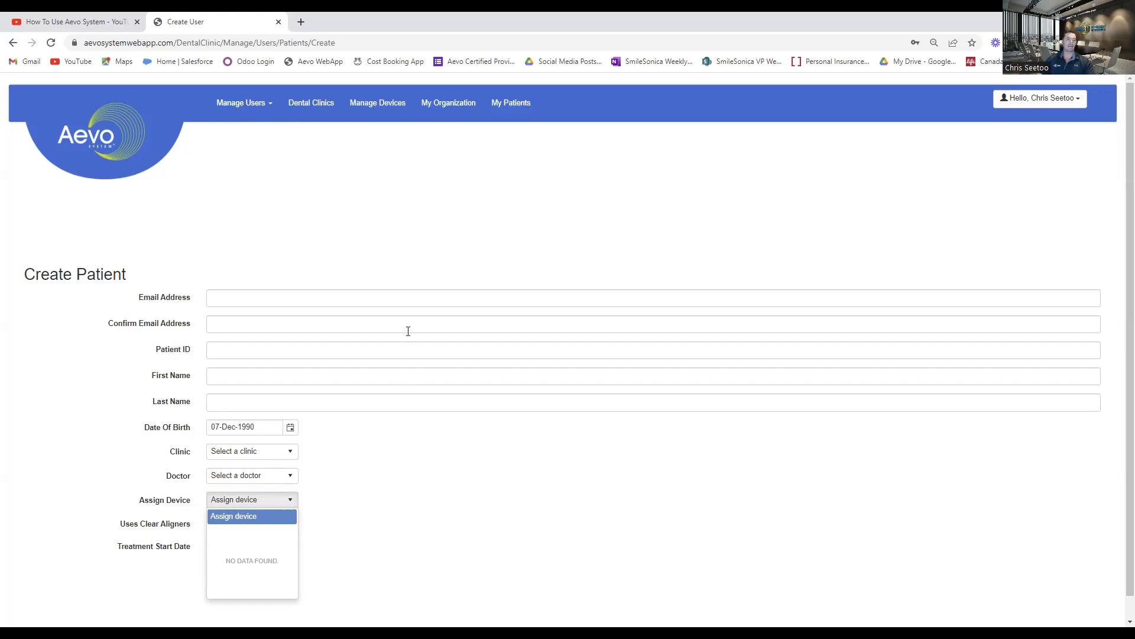
Check the devices that can be assigned to the first patient in the patients list, and close the selection without saving.
left_click(511, 106)
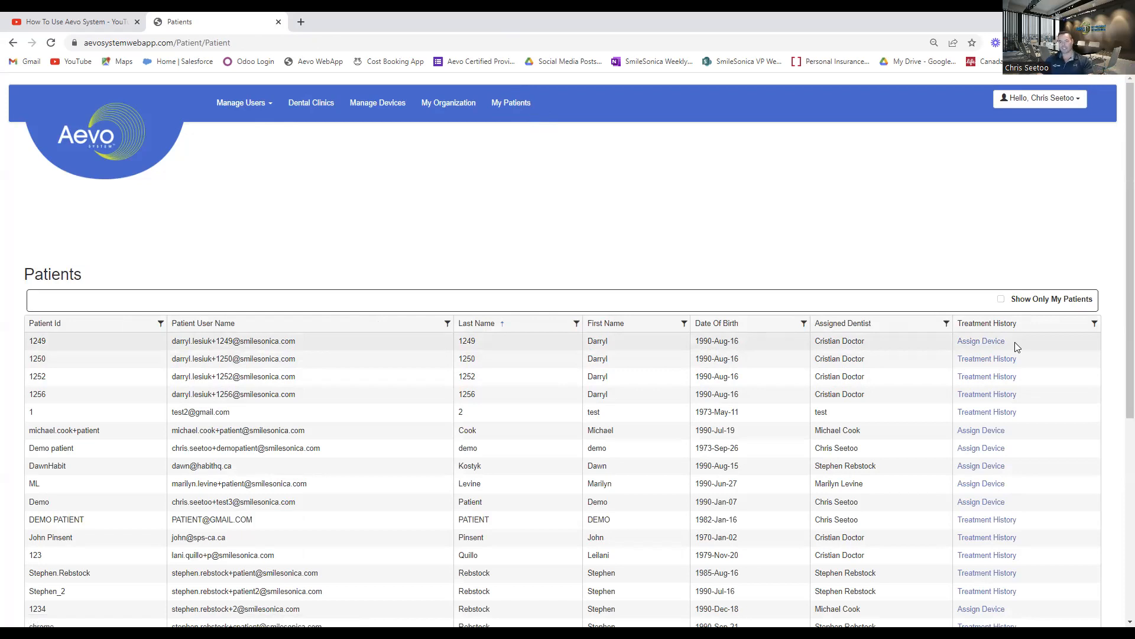
left_click(973, 342)
left_click(975, 343)
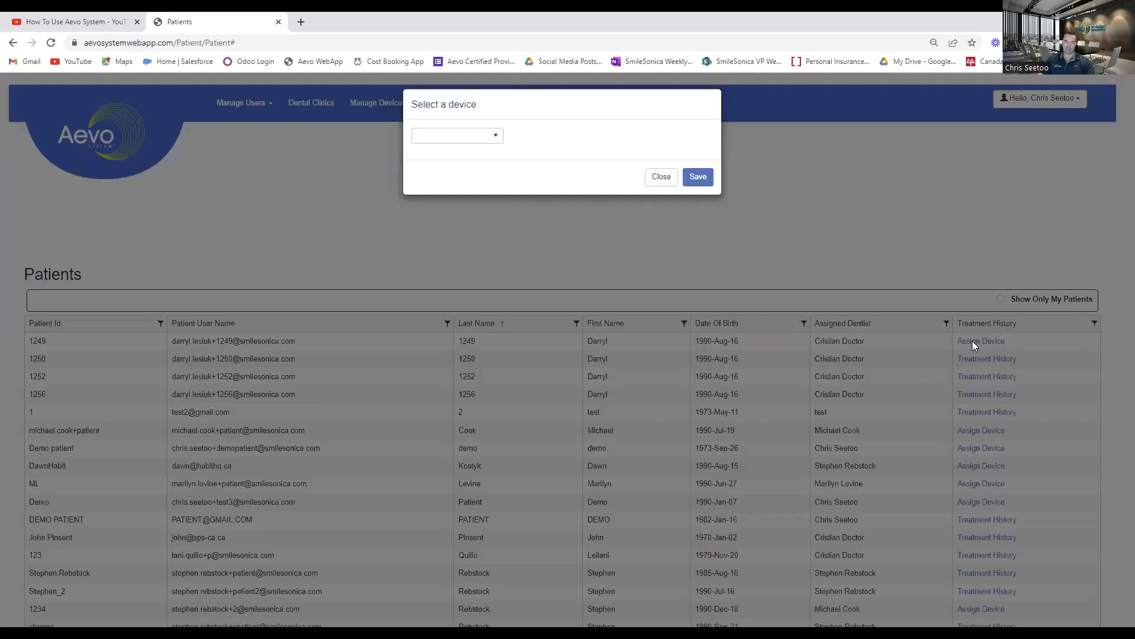
left_click(494, 136)
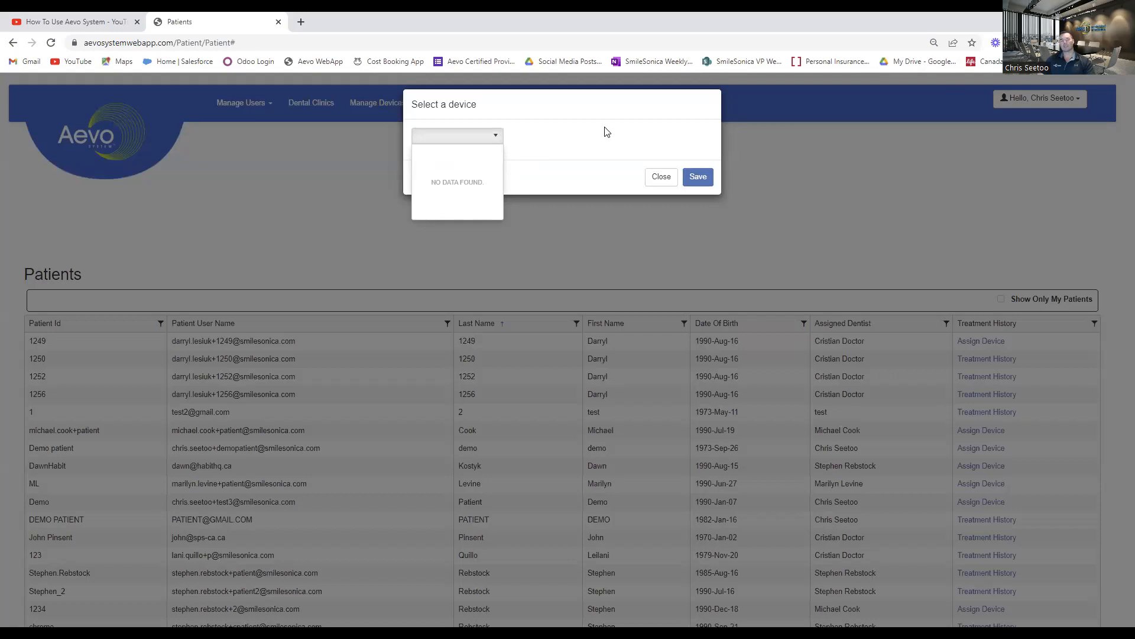
left_click(737, 258)
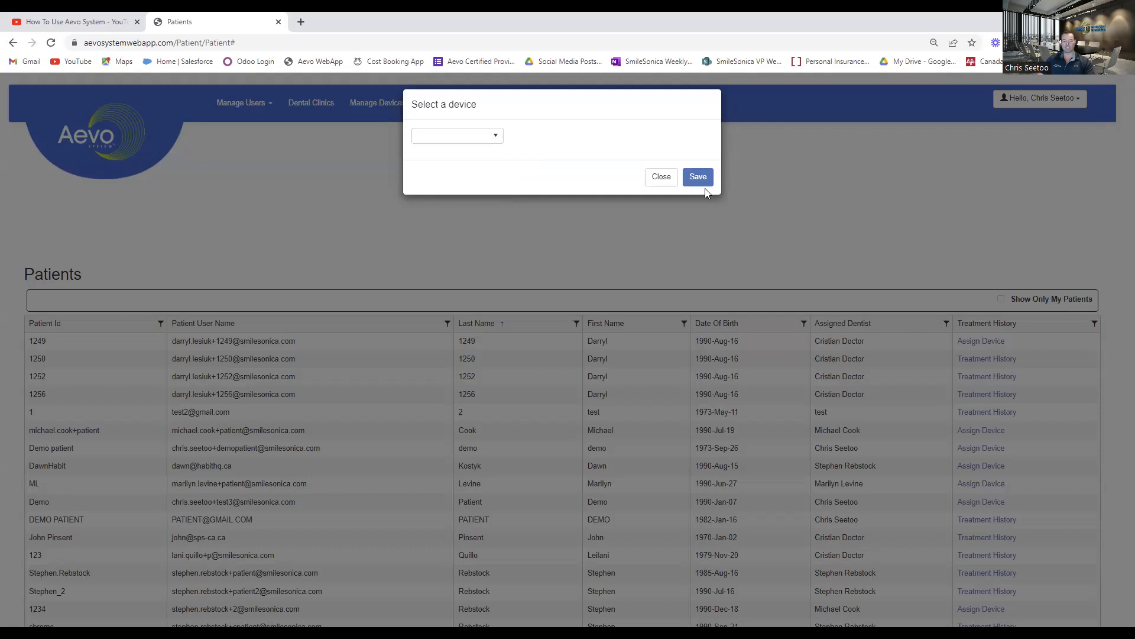
left_click(661, 176)
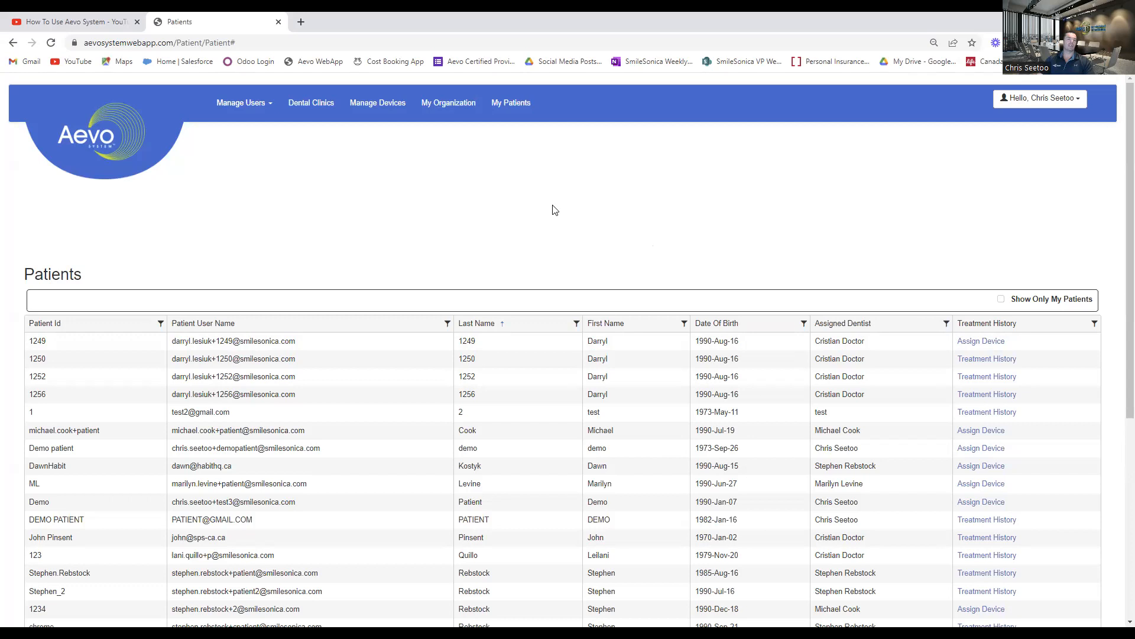
left_click(267, 106)
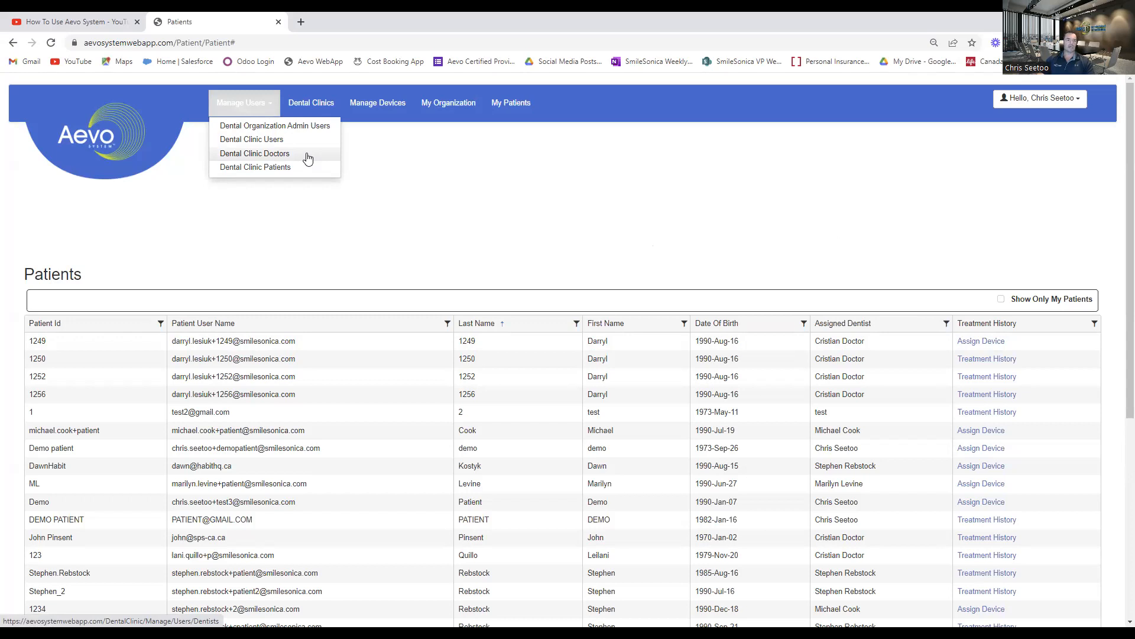
left_click(446, 194)
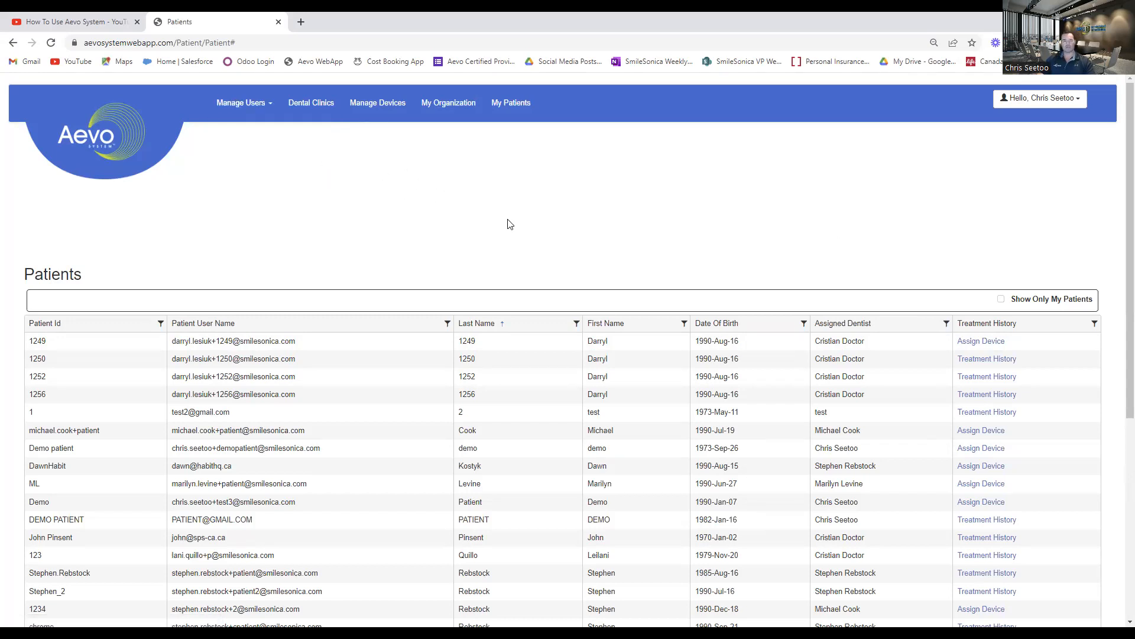